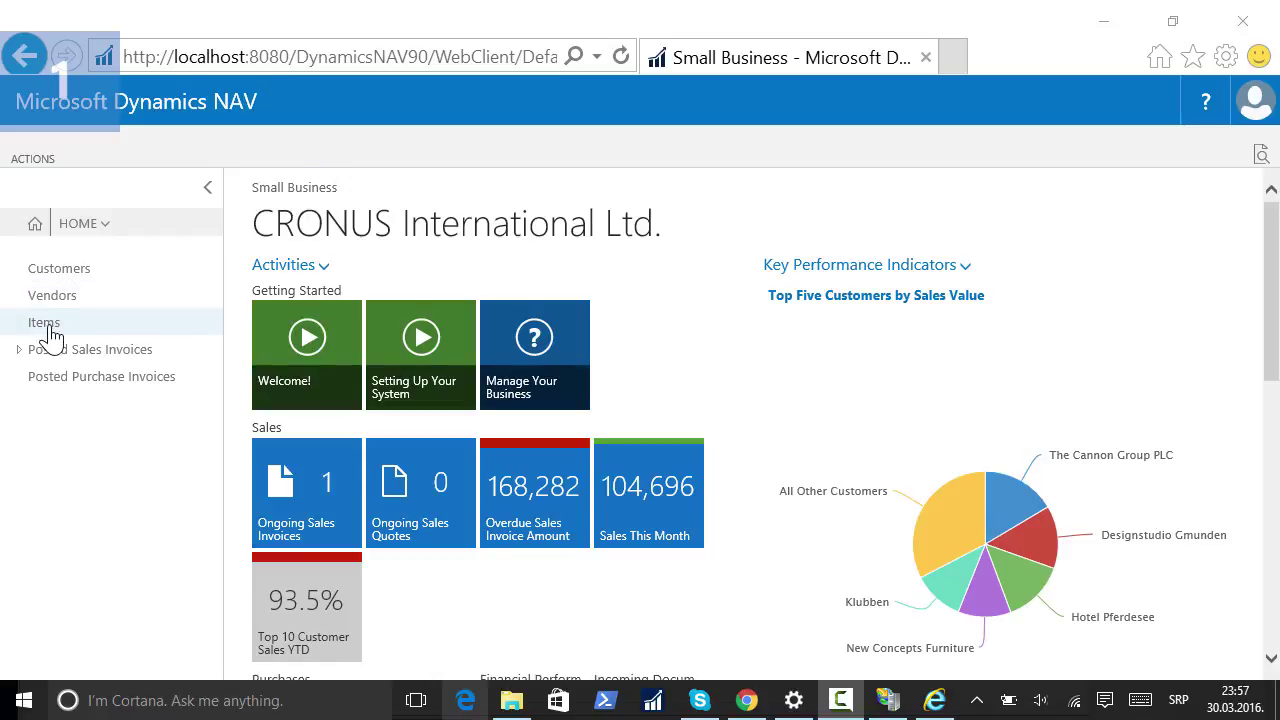
Open the card of item 1000 Bicycle from the Items list and view the options of its Type field
left_click(48, 326)
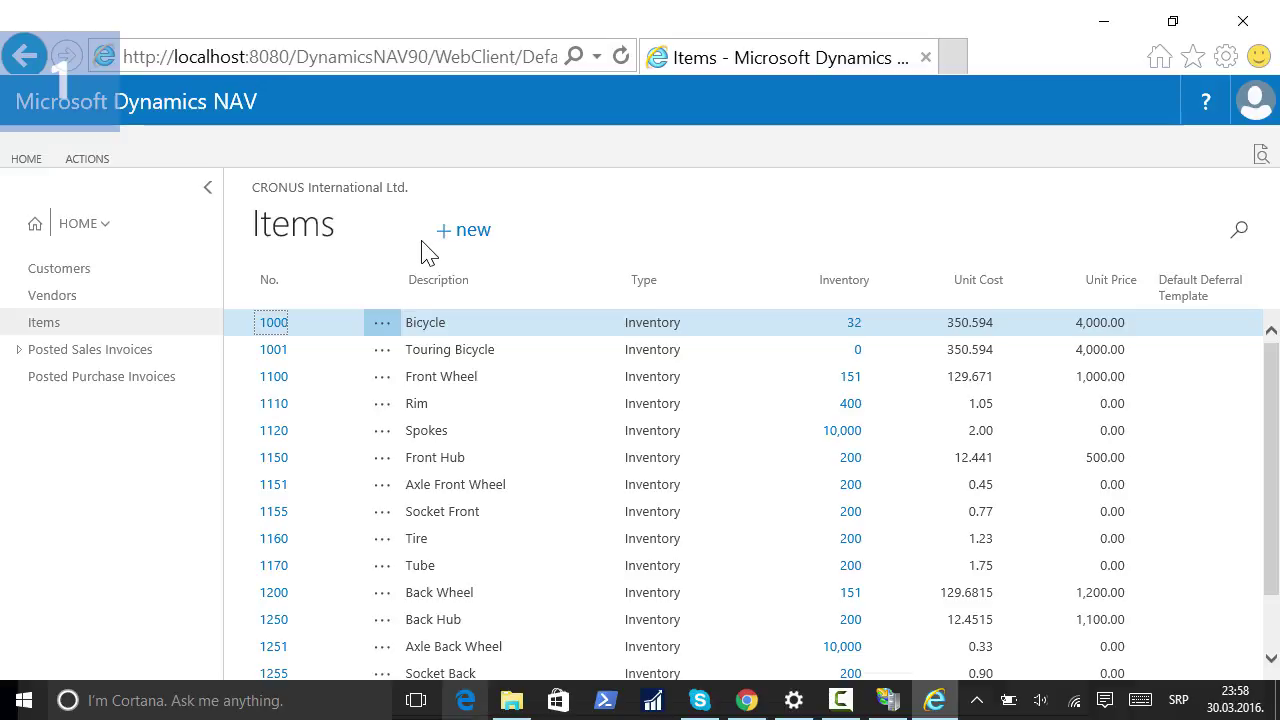
left_click(270, 326)
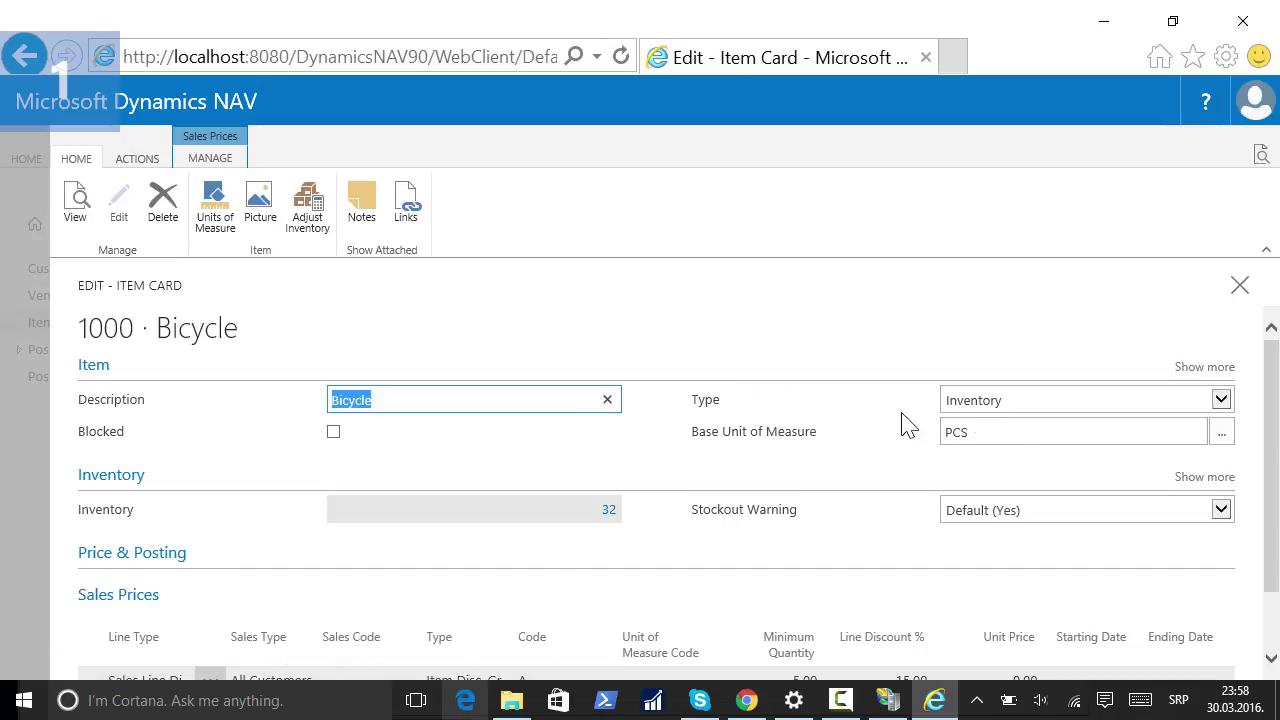
left_click(1222, 400)
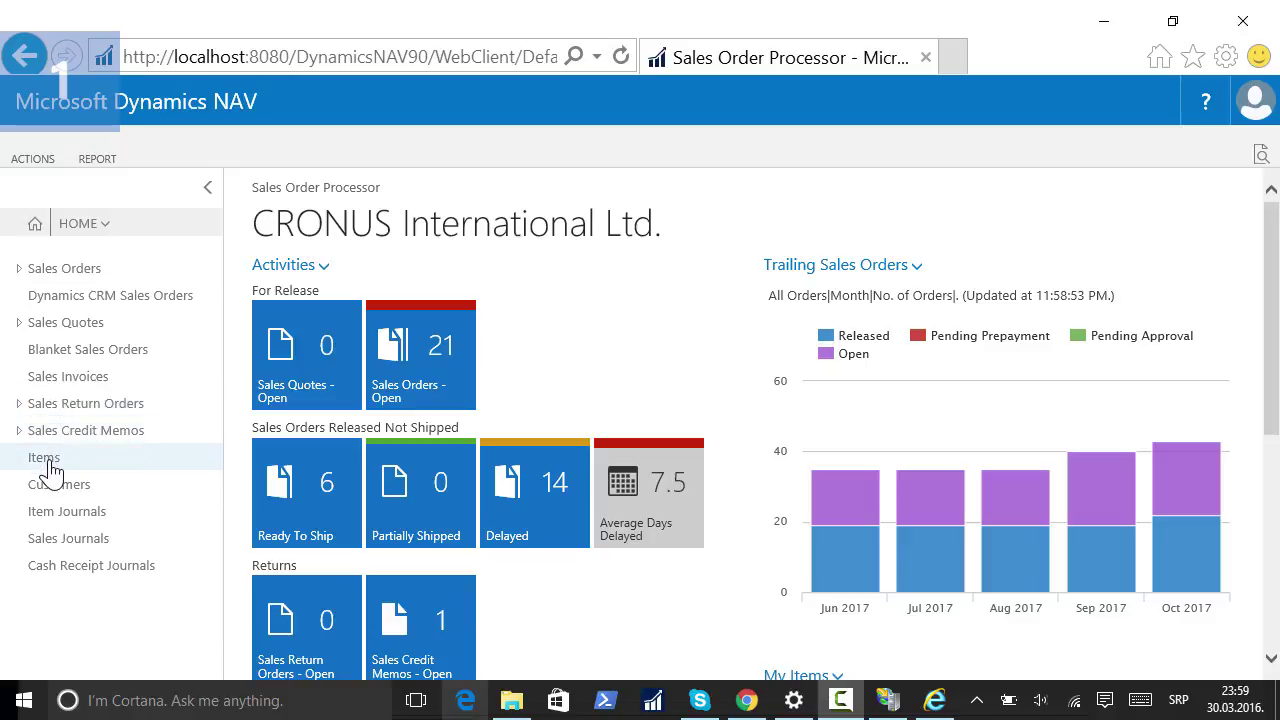
In the Sales Order Processor role, open the card of item 1000 Bicycle and examine its fields for a Type setting
left_click(49, 463)
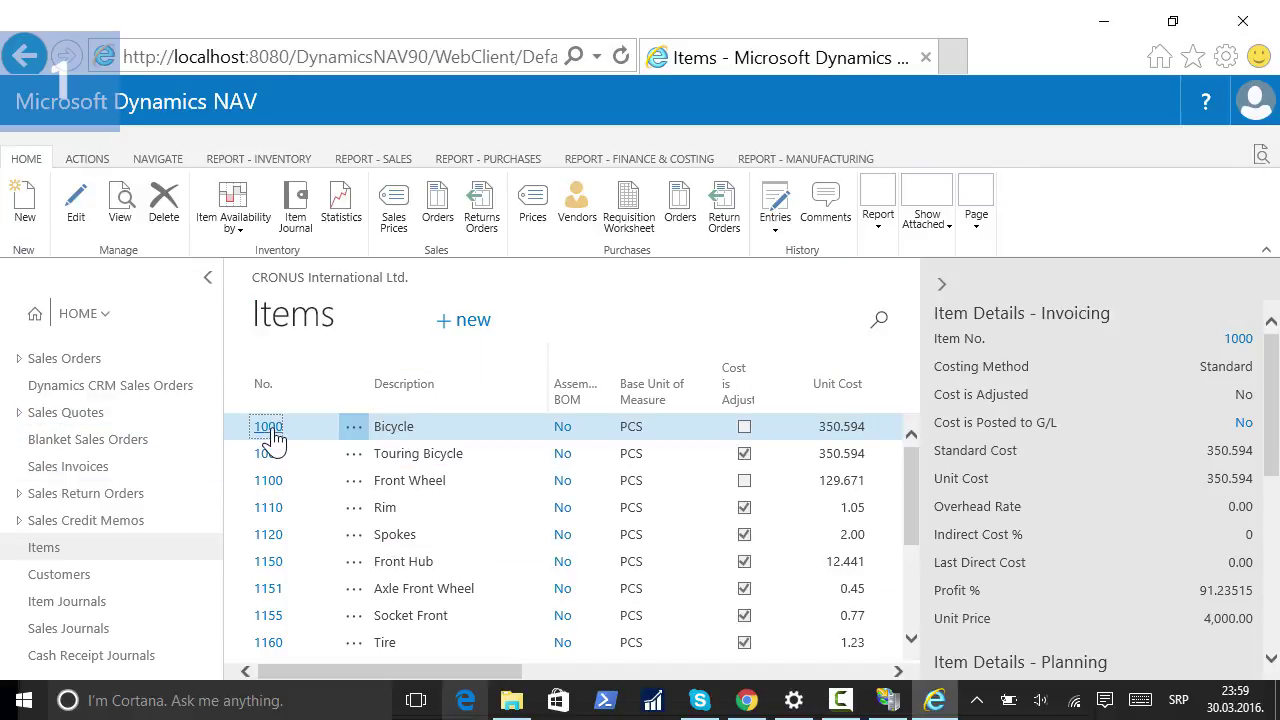
left_click(270, 430)
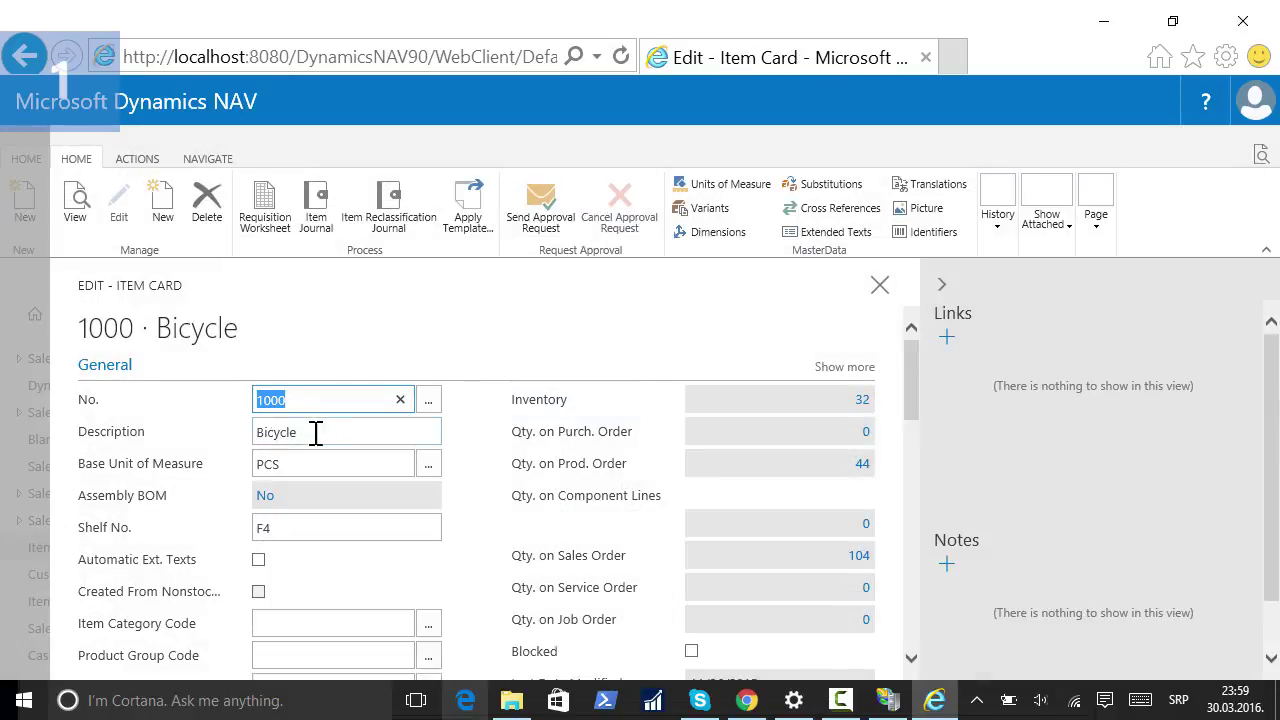
left_click_drag(918, 374, 918, 466)
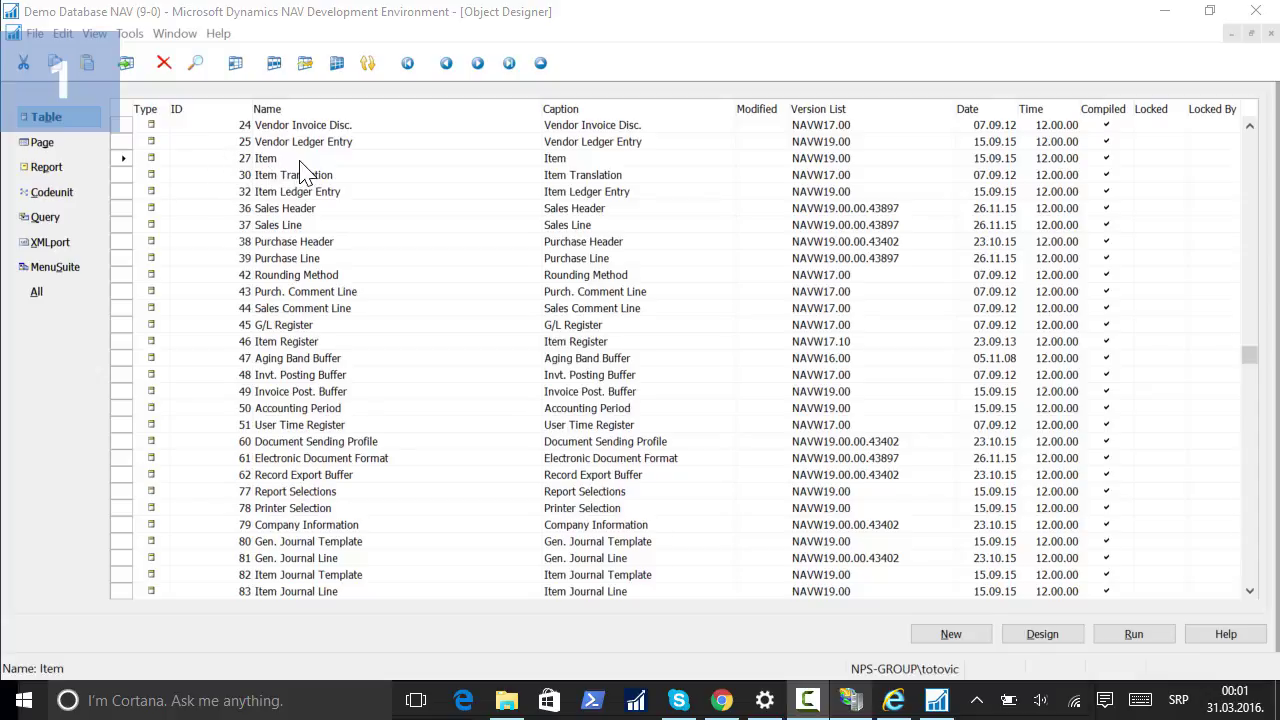
In the NAV Development Environment, open page 30 Item Card in design mode and insert a field line above "Automatic Ext. Texts"
left_click(82, 143)
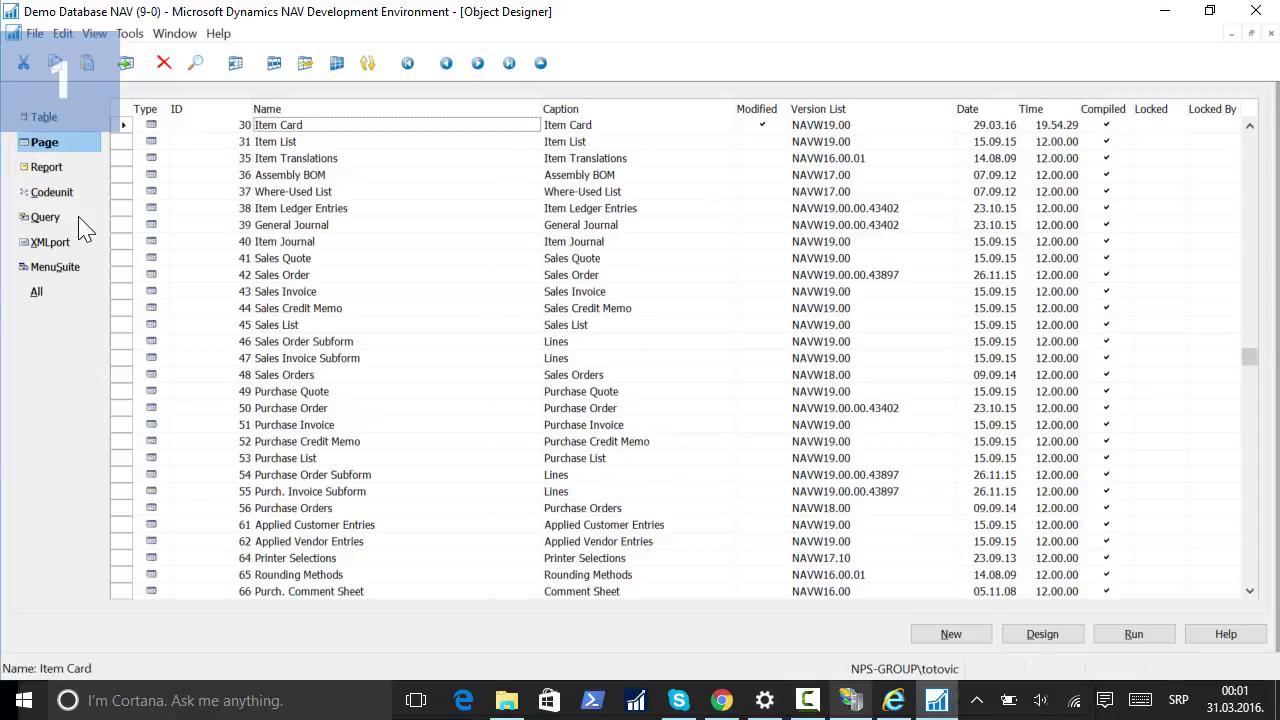
key("alt+d")
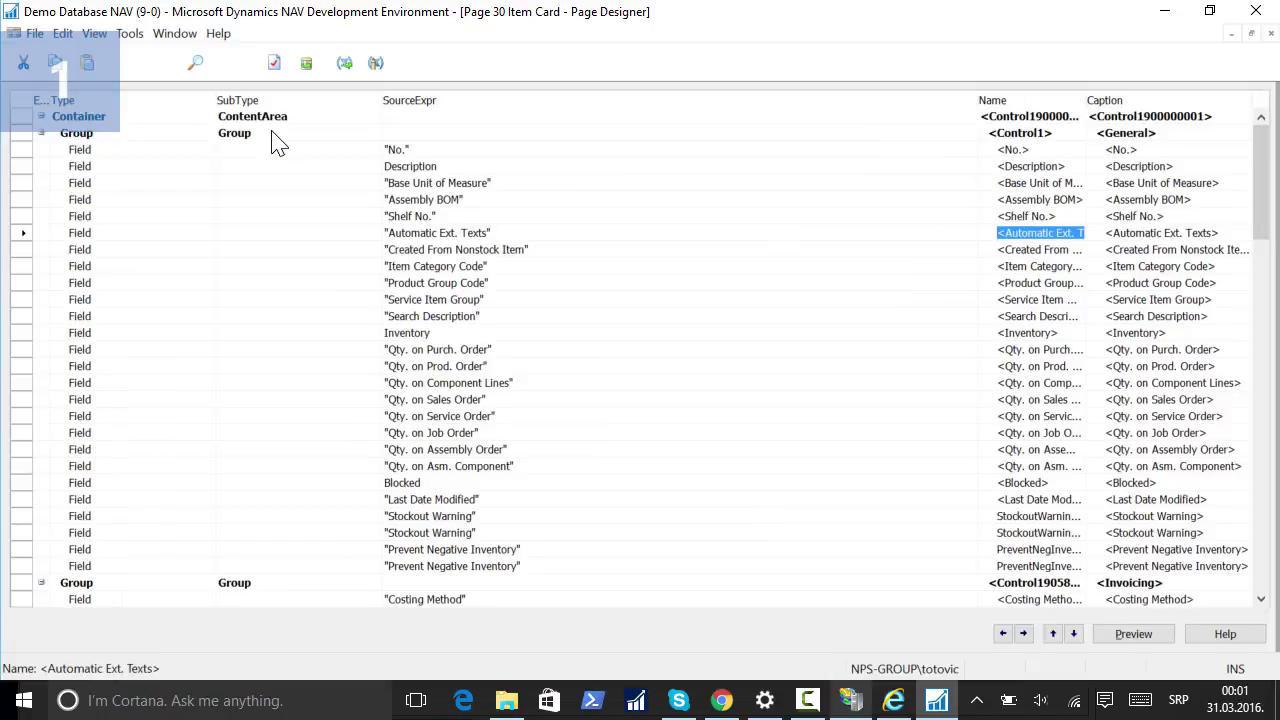
key("F3")
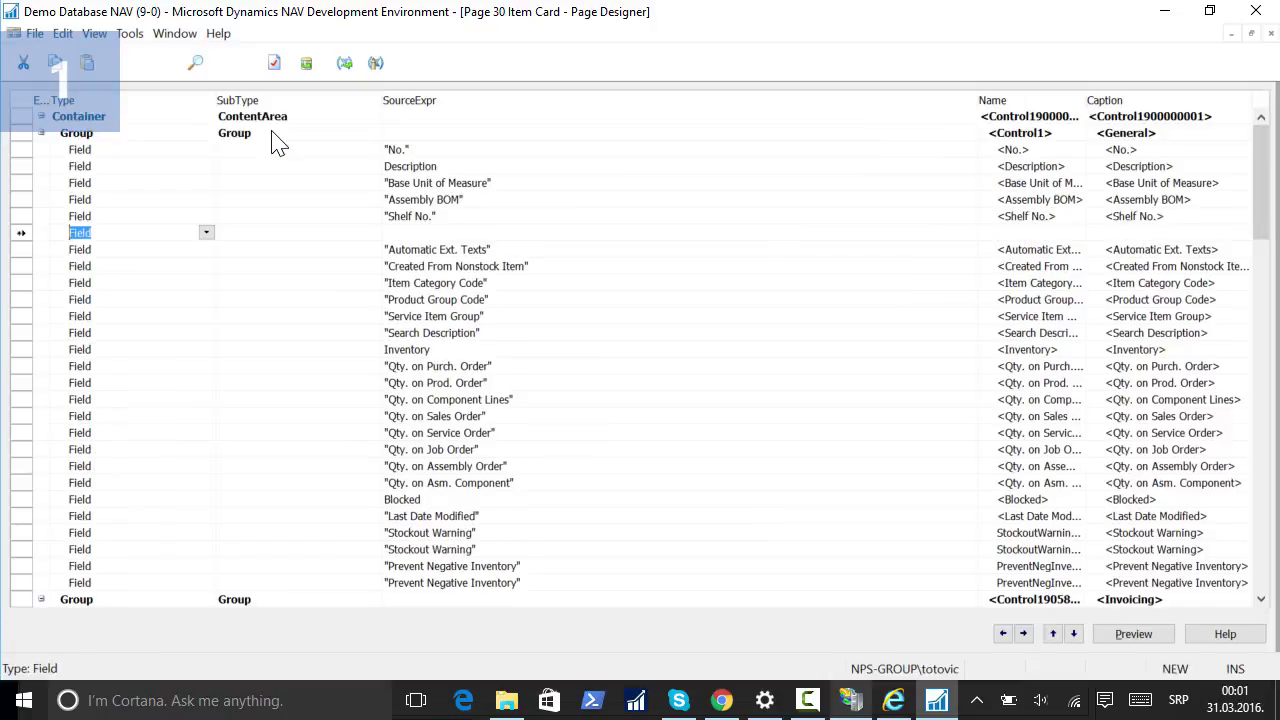
Set the source expression of the new field line to the Type field of Rec
key("Tab")
key("F5")
left_click_drag(168, 200, 169, 280)
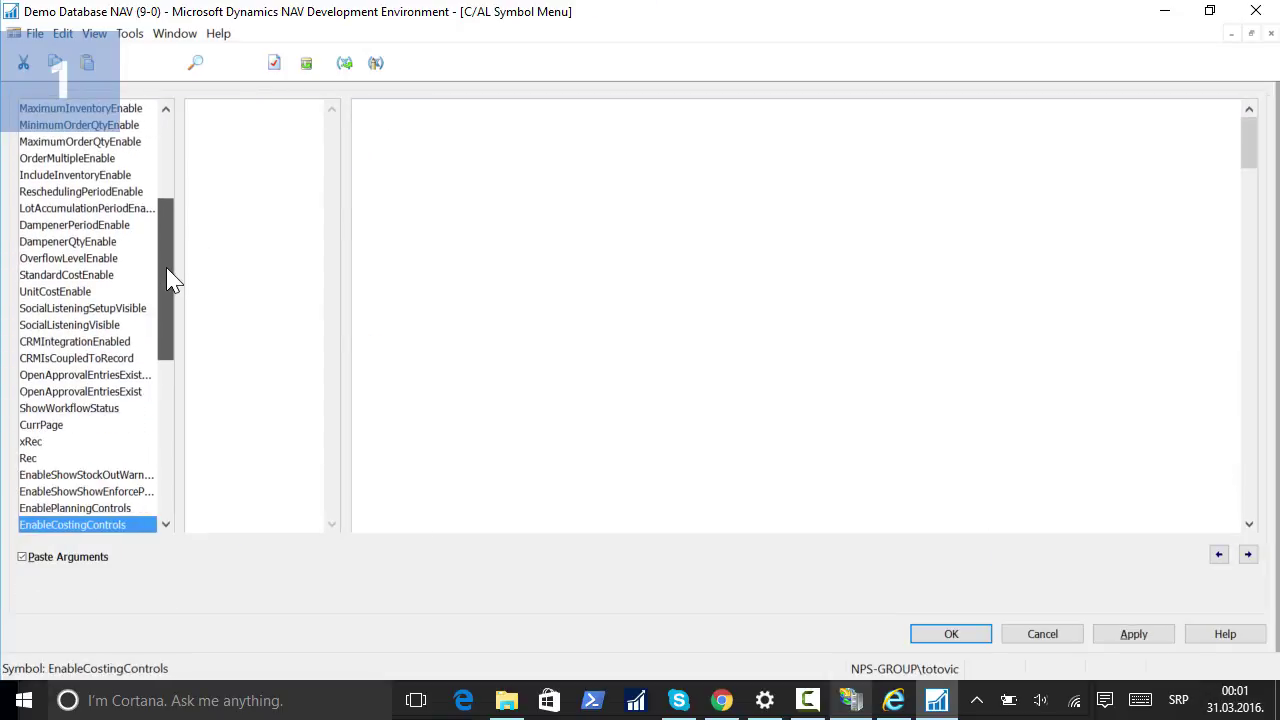
left_click(32, 458)
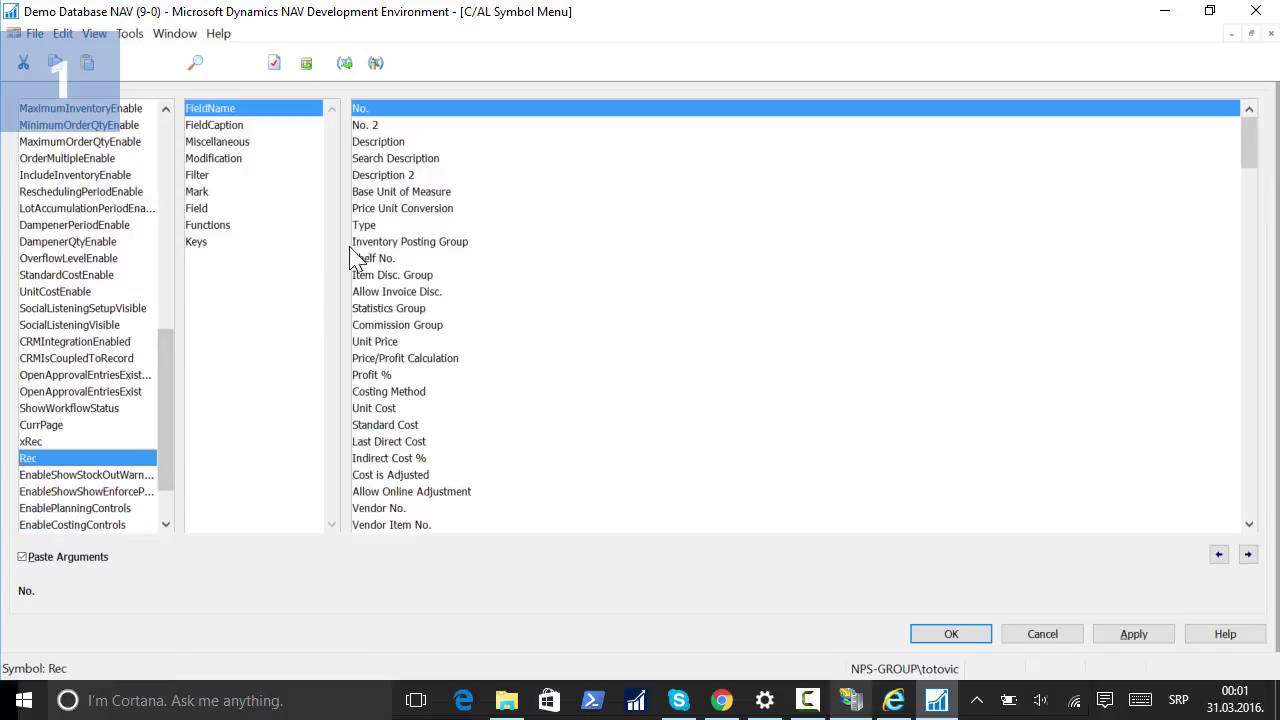
left_click(372, 226)
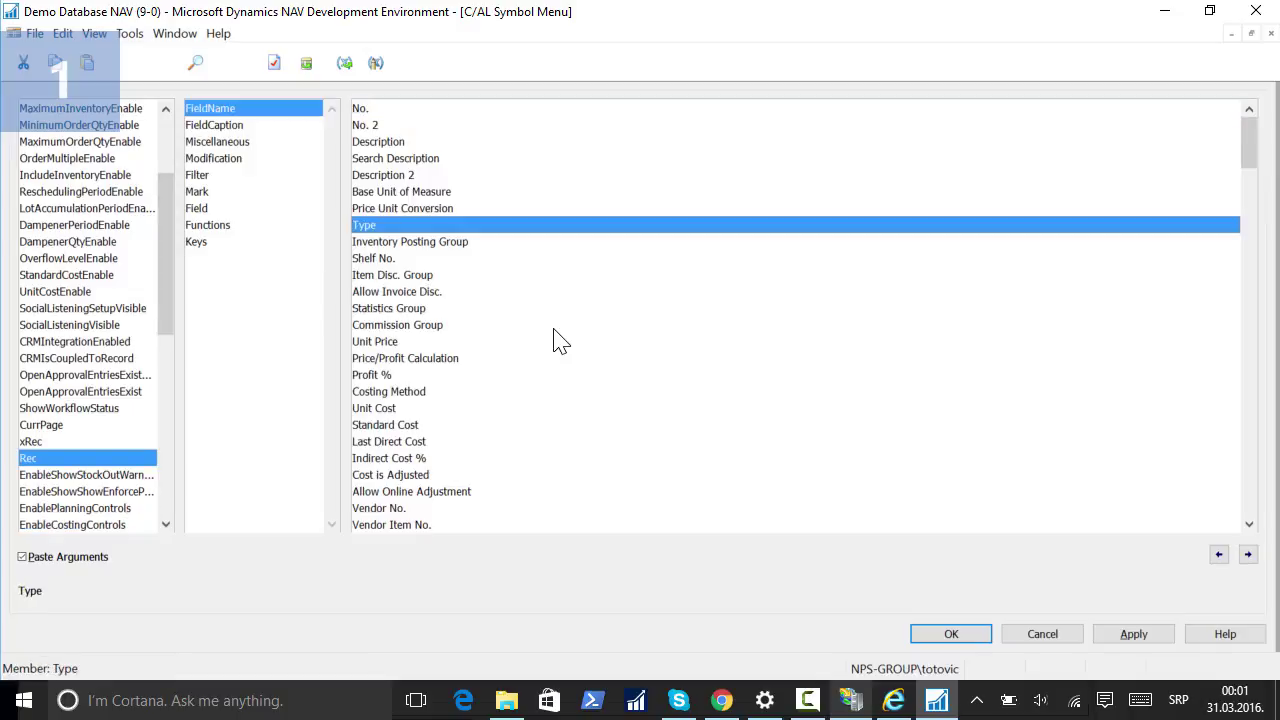
left_click(928, 636)
Save and compile page 30 Item Card, and open the card of item 1000 Bicycle in the web client
key("Escape")
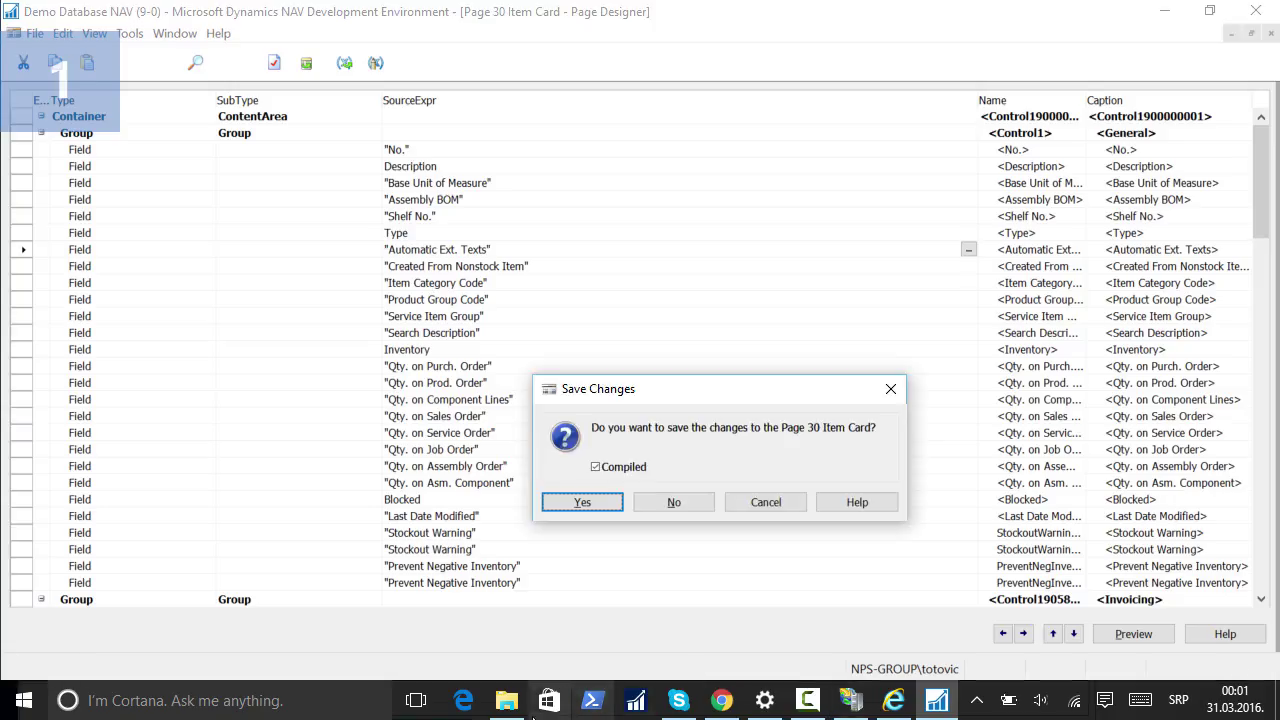
left_click(572, 507)
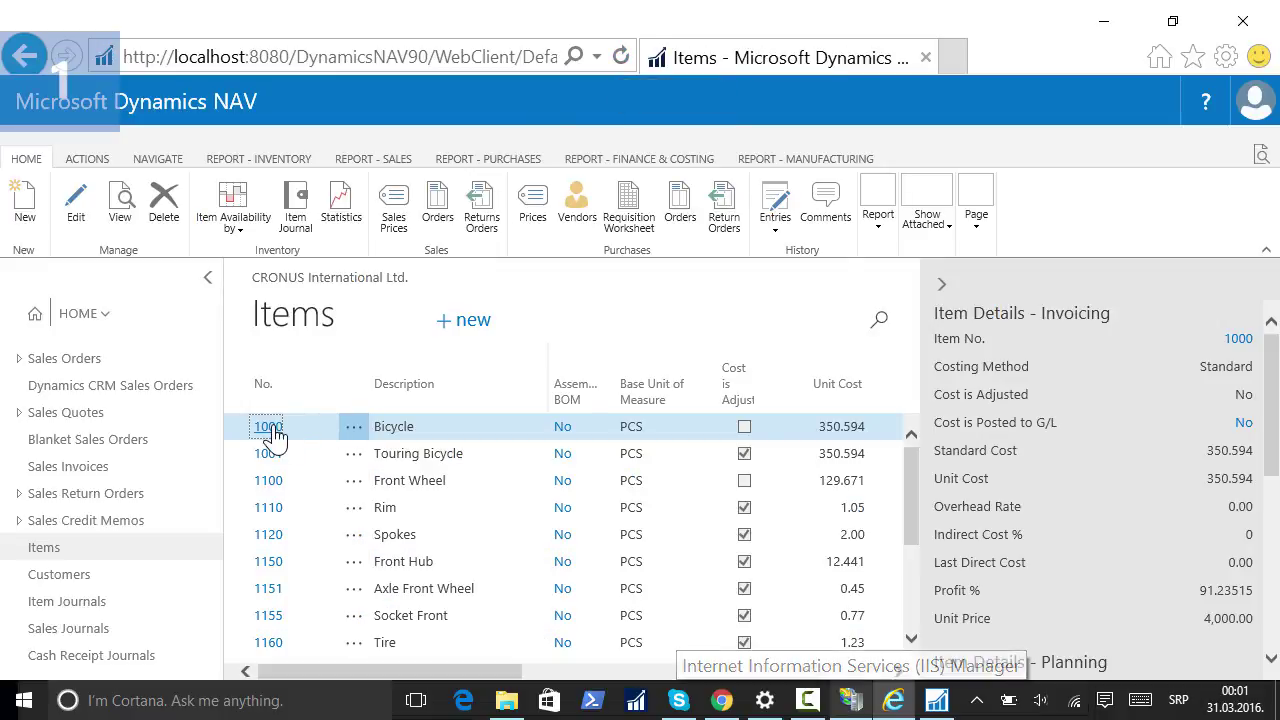
left_click(274, 430)
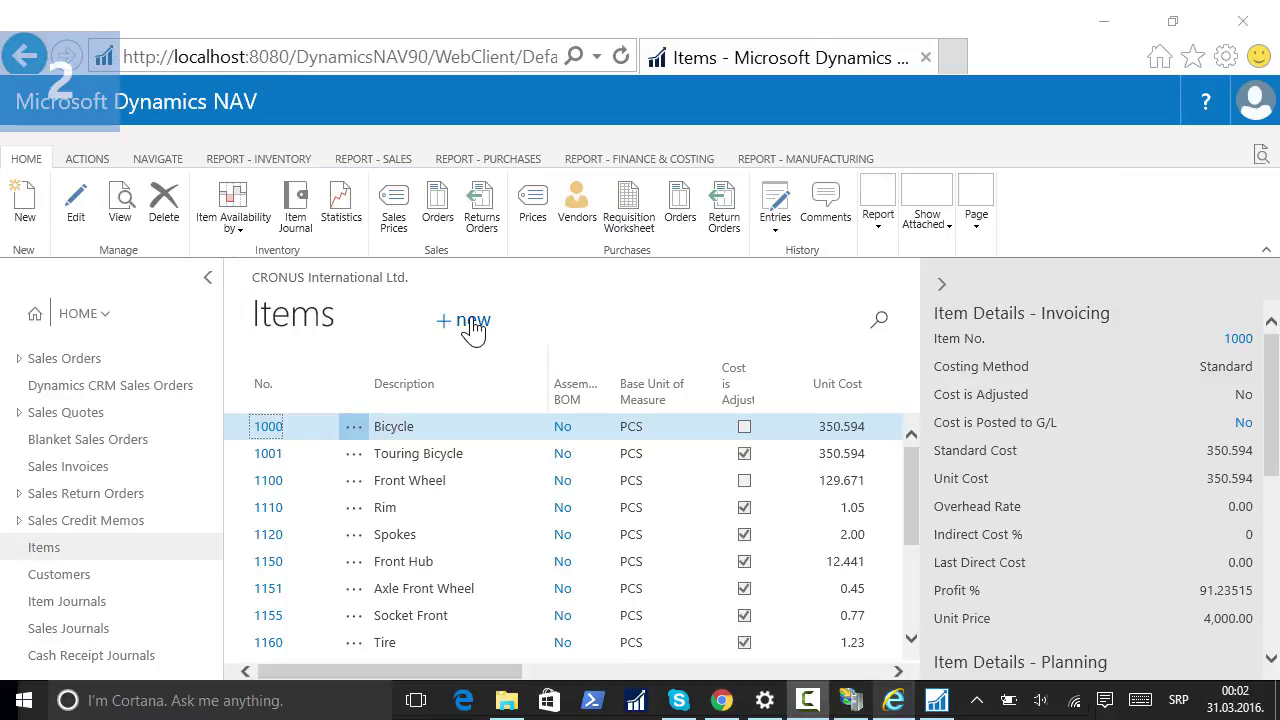
Create a new item with description SERVICE, base unit of measure KM and type Service
left_click(473, 330)
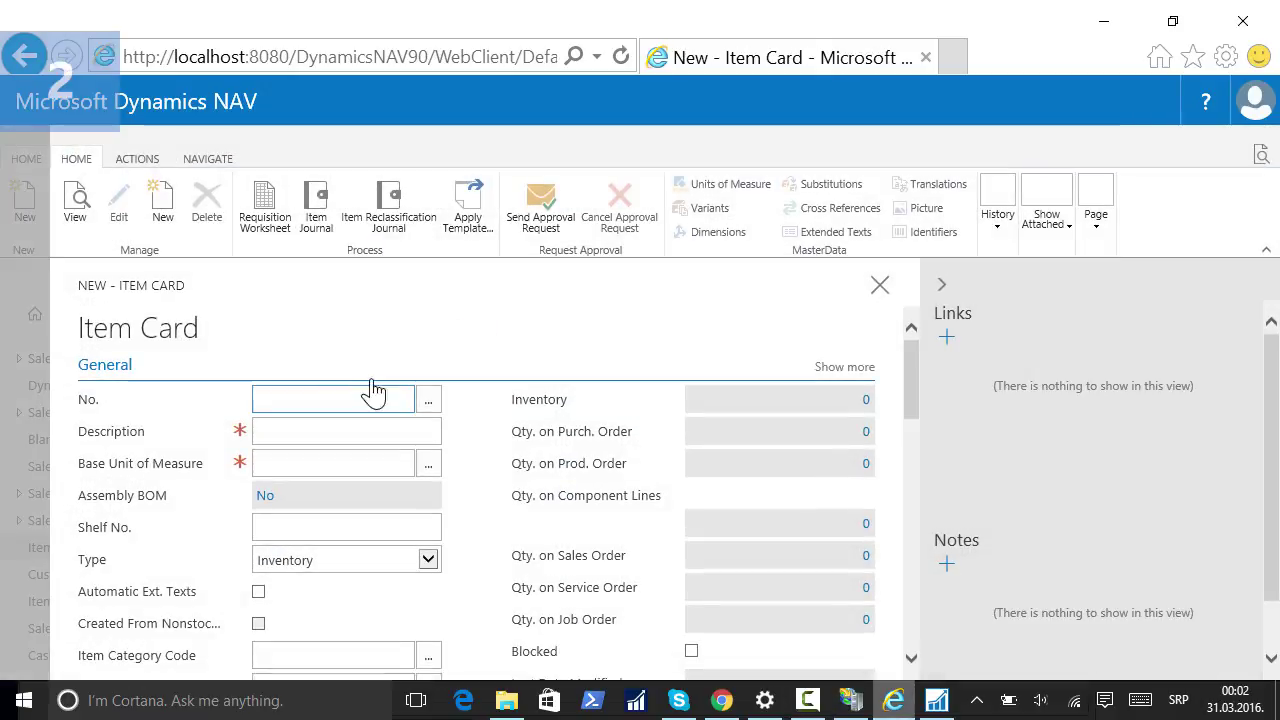
key("Tab")
type("SERVIC")
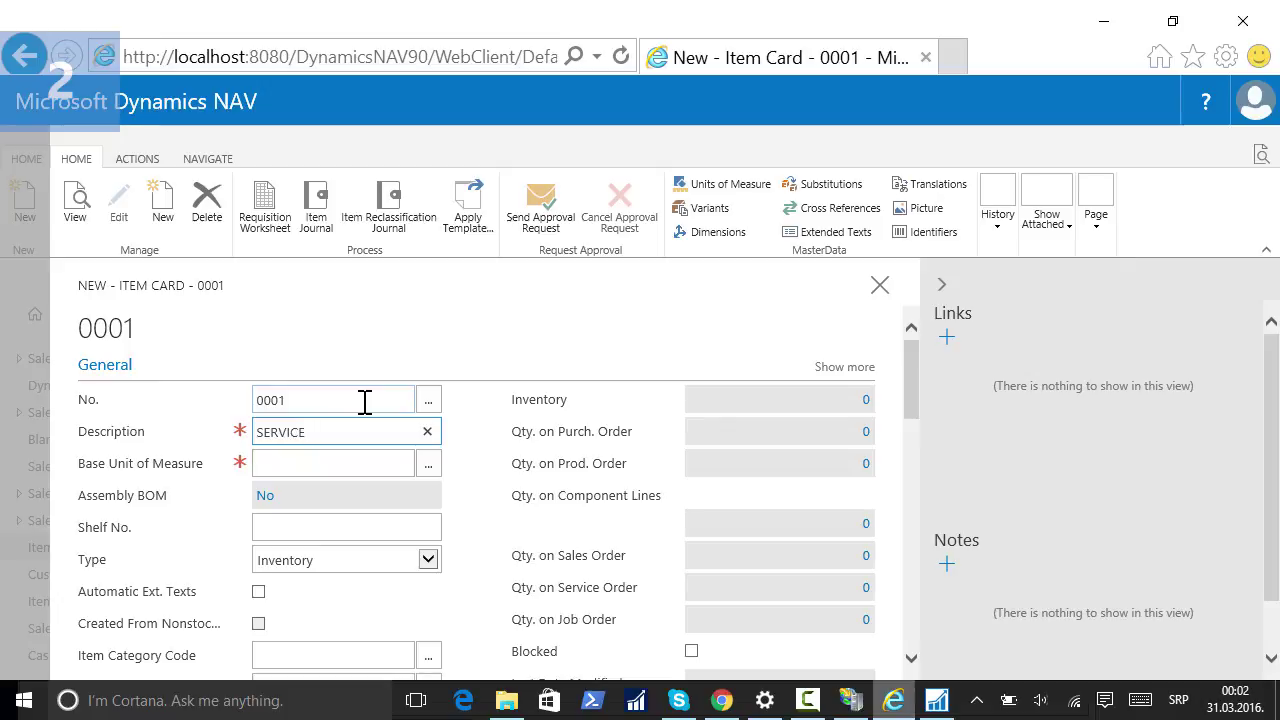
key("Tab")
type("KM")
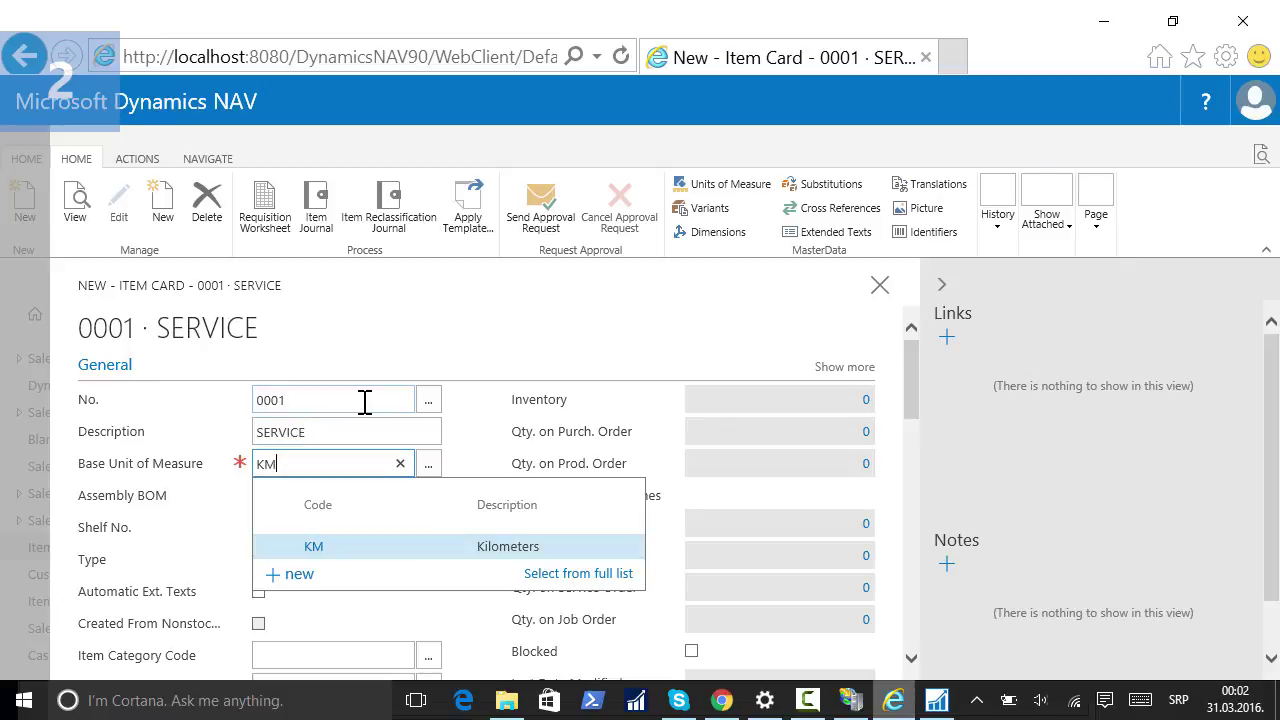
left_click(316, 550)
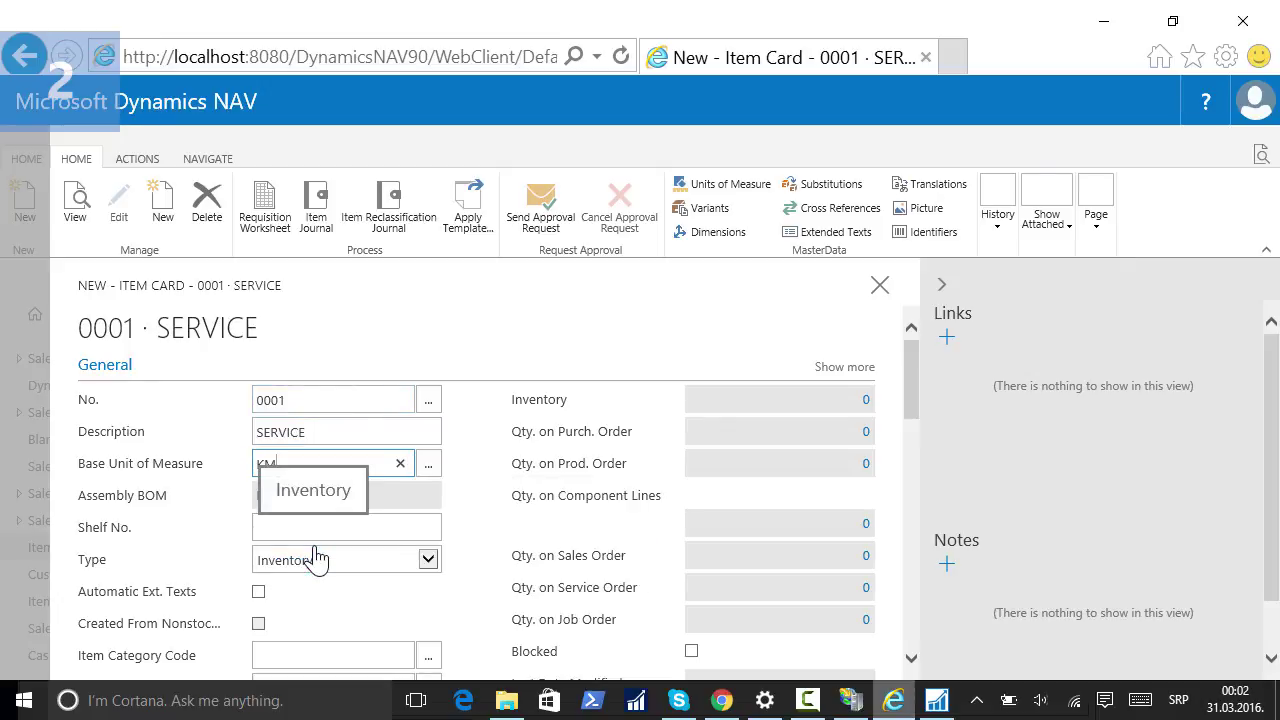
left_click(428, 559)
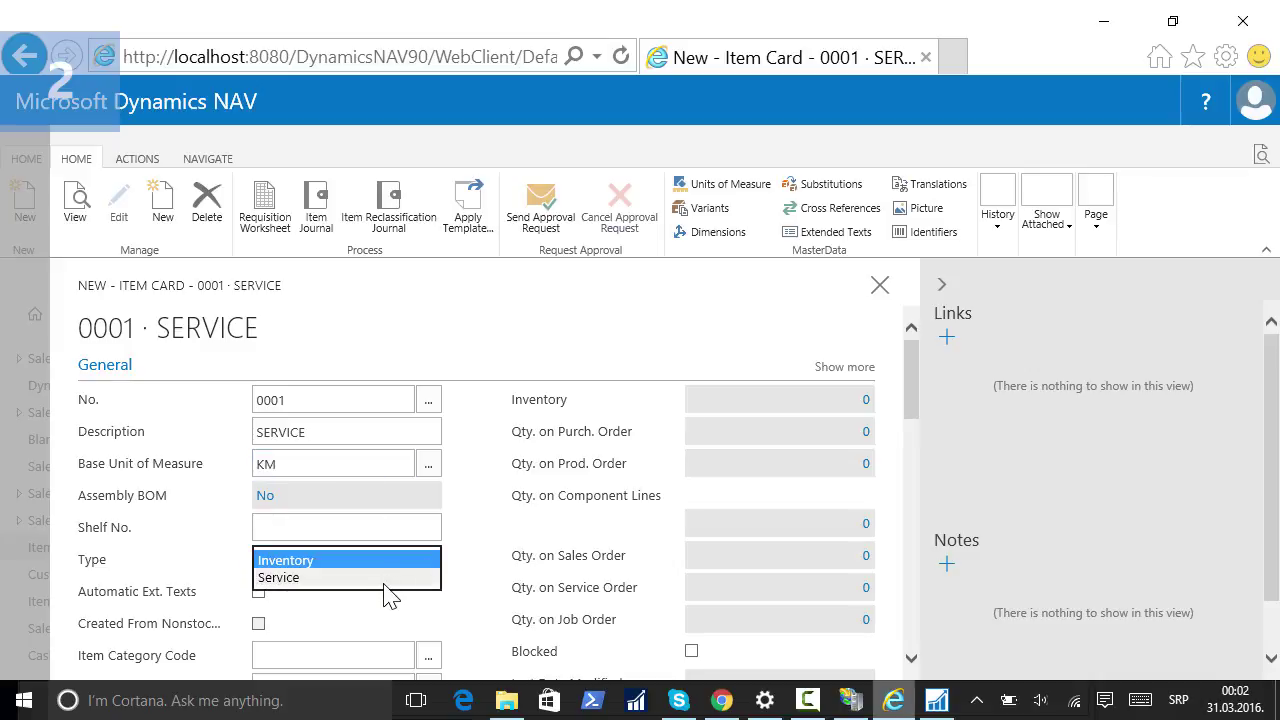
left_click(384, 580)
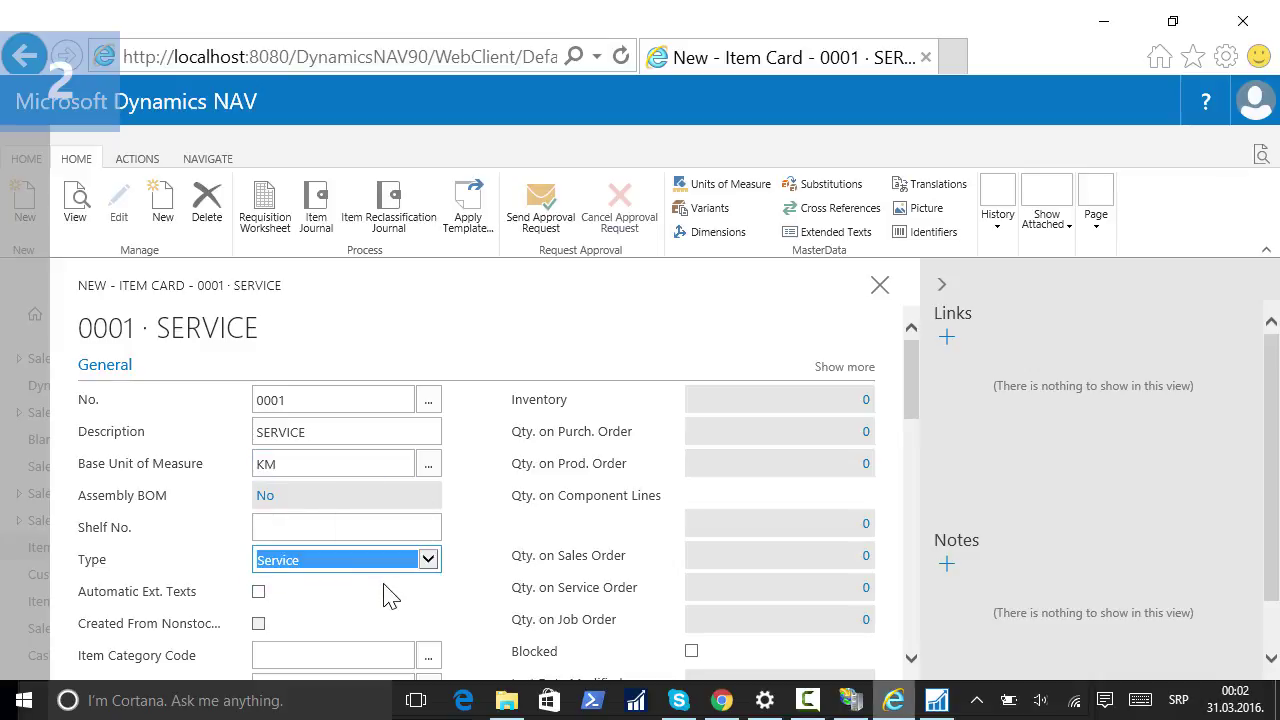
Set the item's Gen. Prod. Posting Group to SERVICES and try to set its Inventory Posting Group to RESALE
scroll(898, 480, "down", 5)
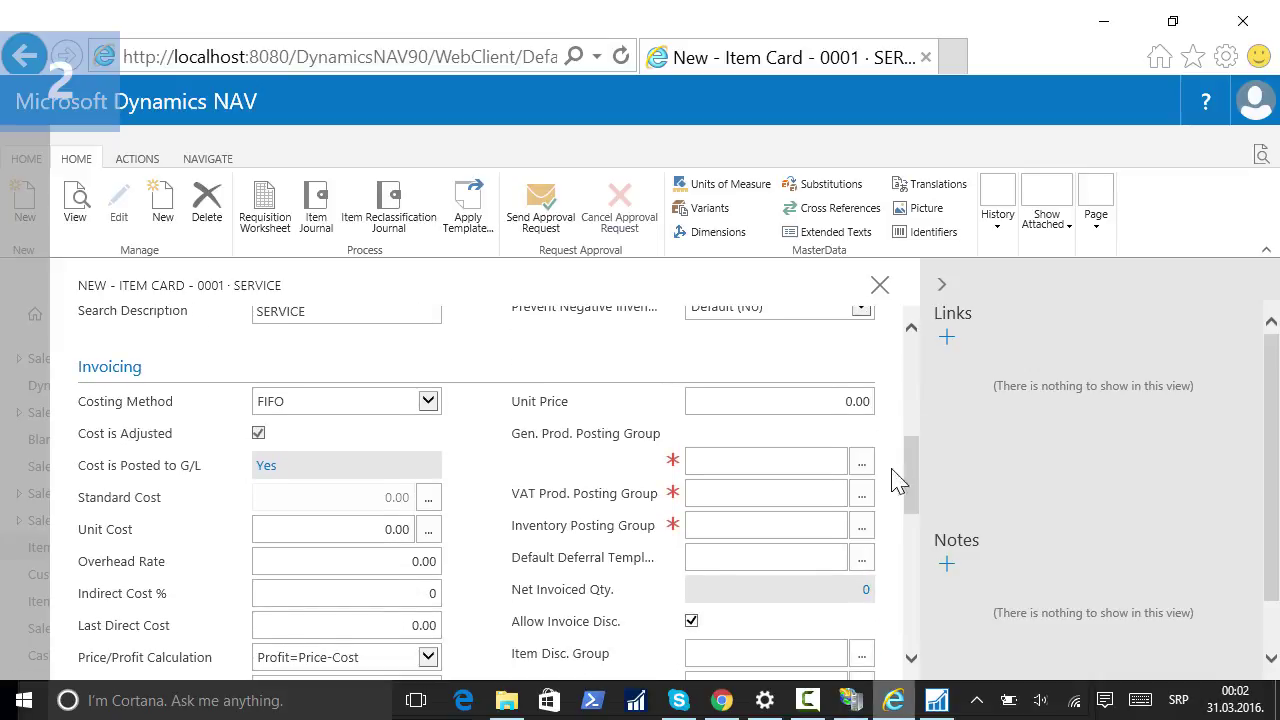
left_click(863, 466)
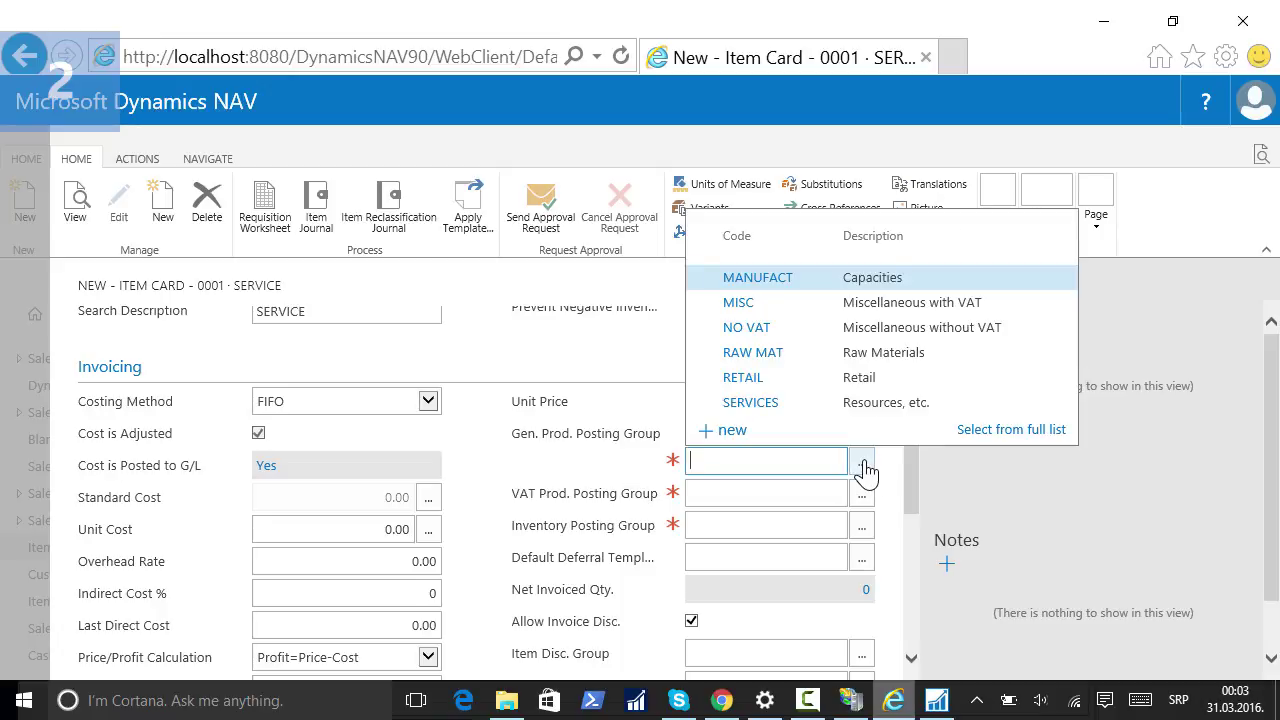
left_click(762, 404)
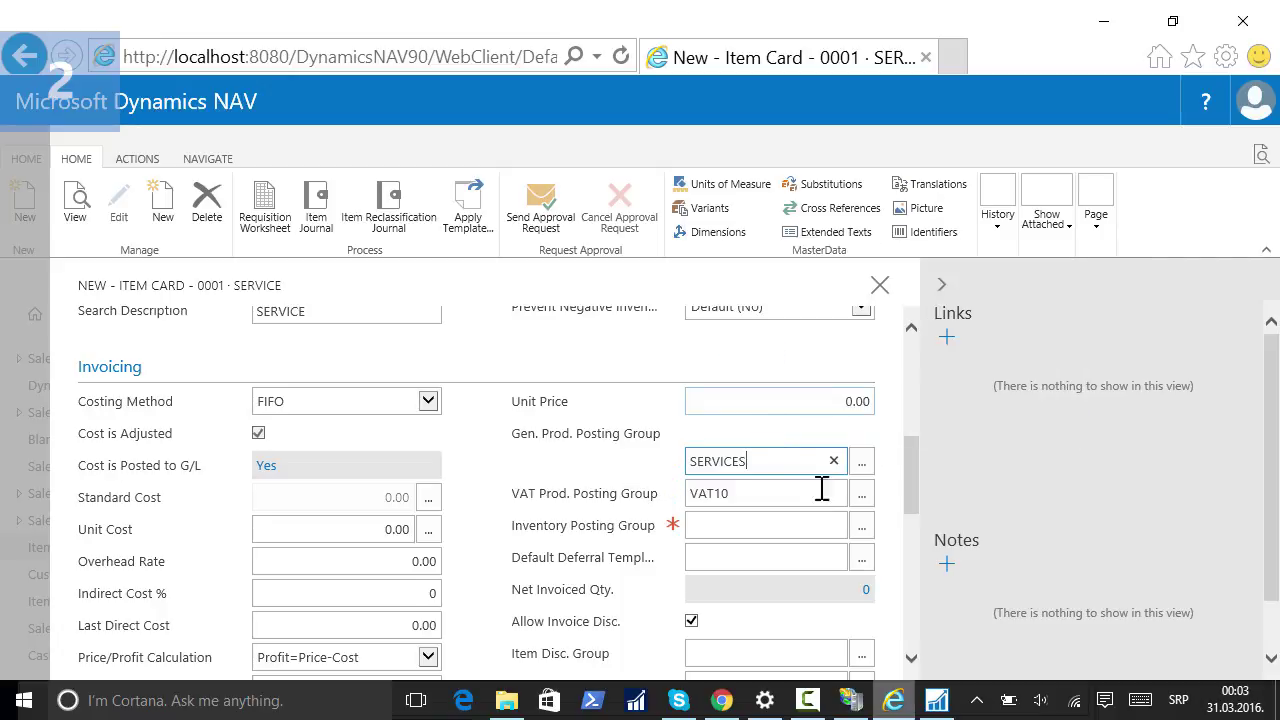
left_click(862, 527)
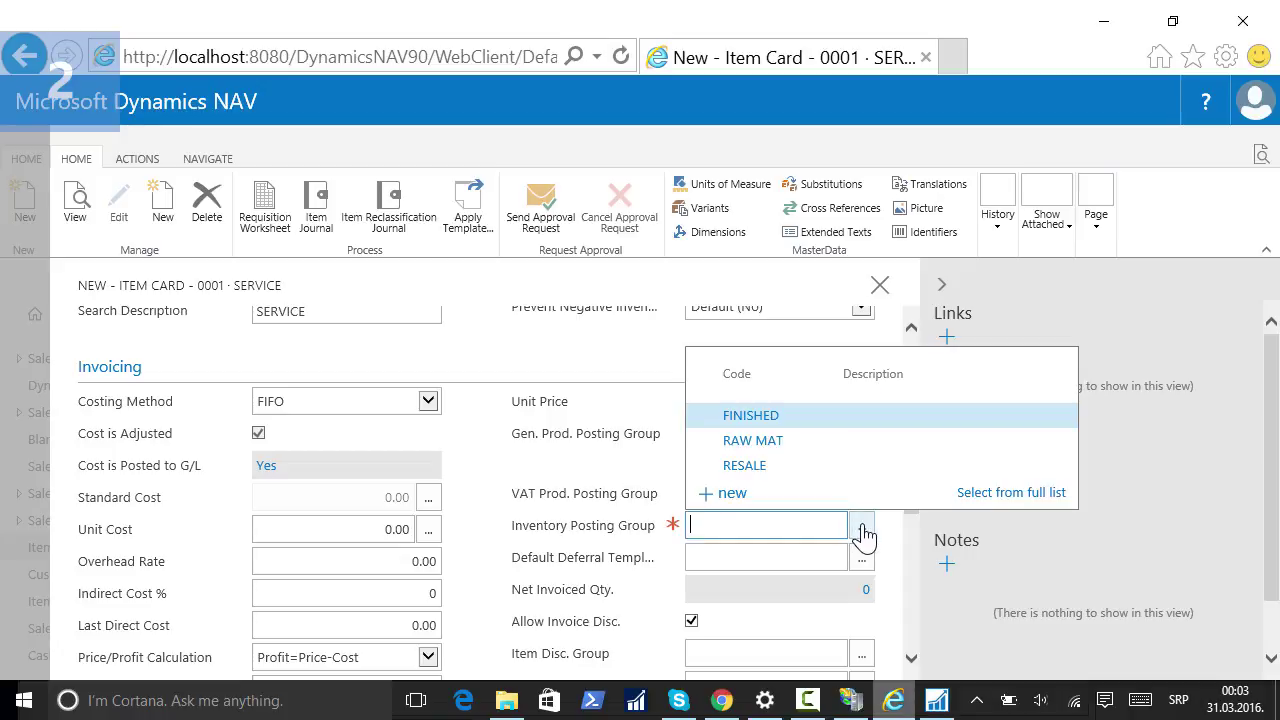
left_click(755, 472)
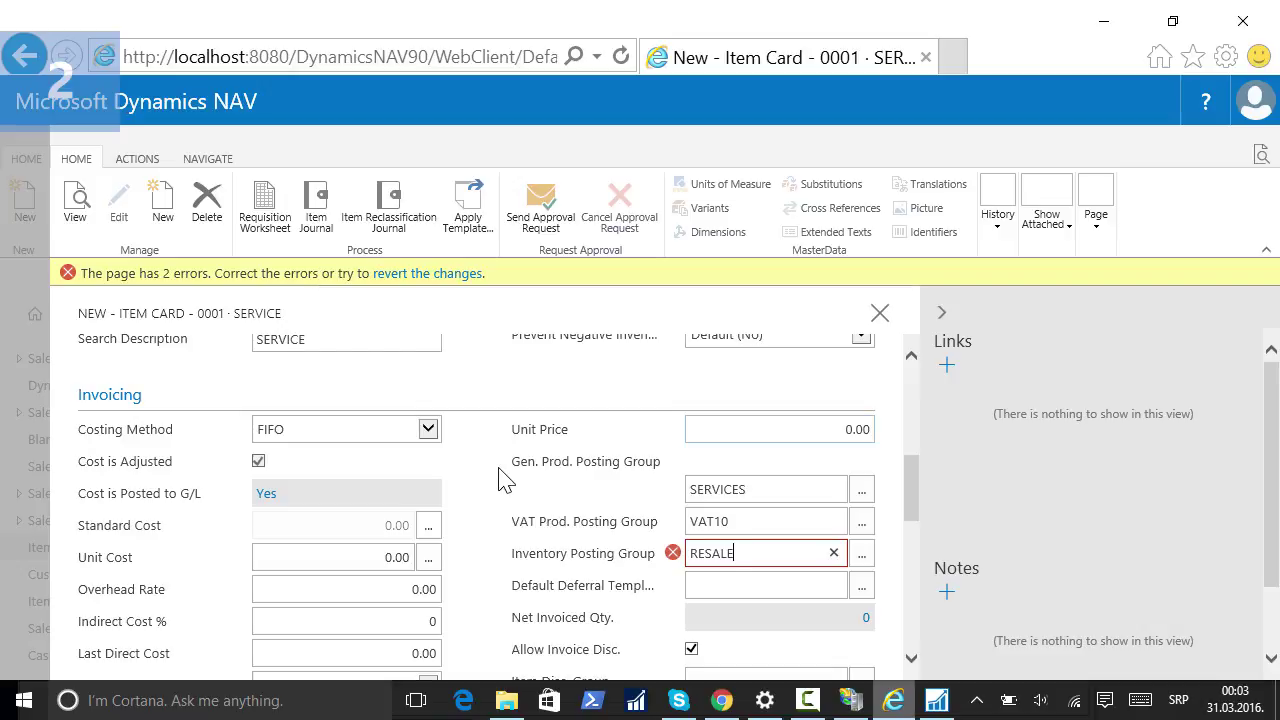
Try to set Prevent Negative Inventory to Yes on the service item
left_click_drag(911, 490, 921, 460)
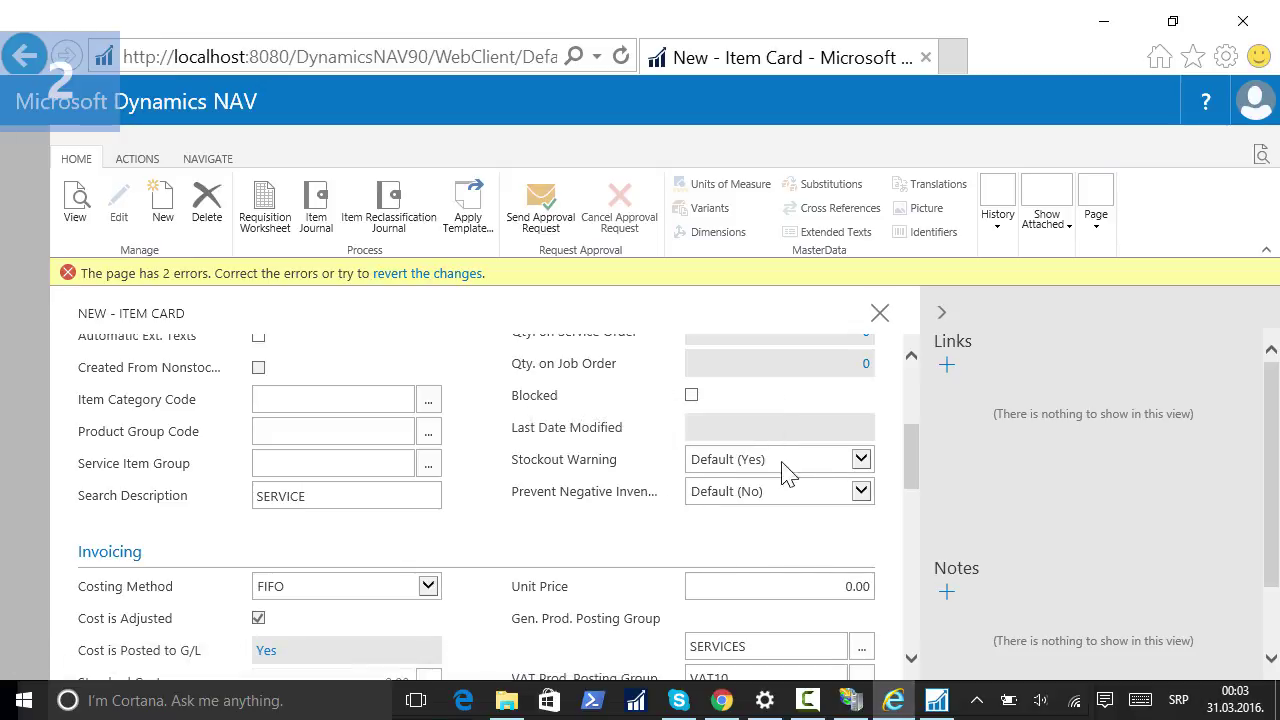
left_click(861, 493)
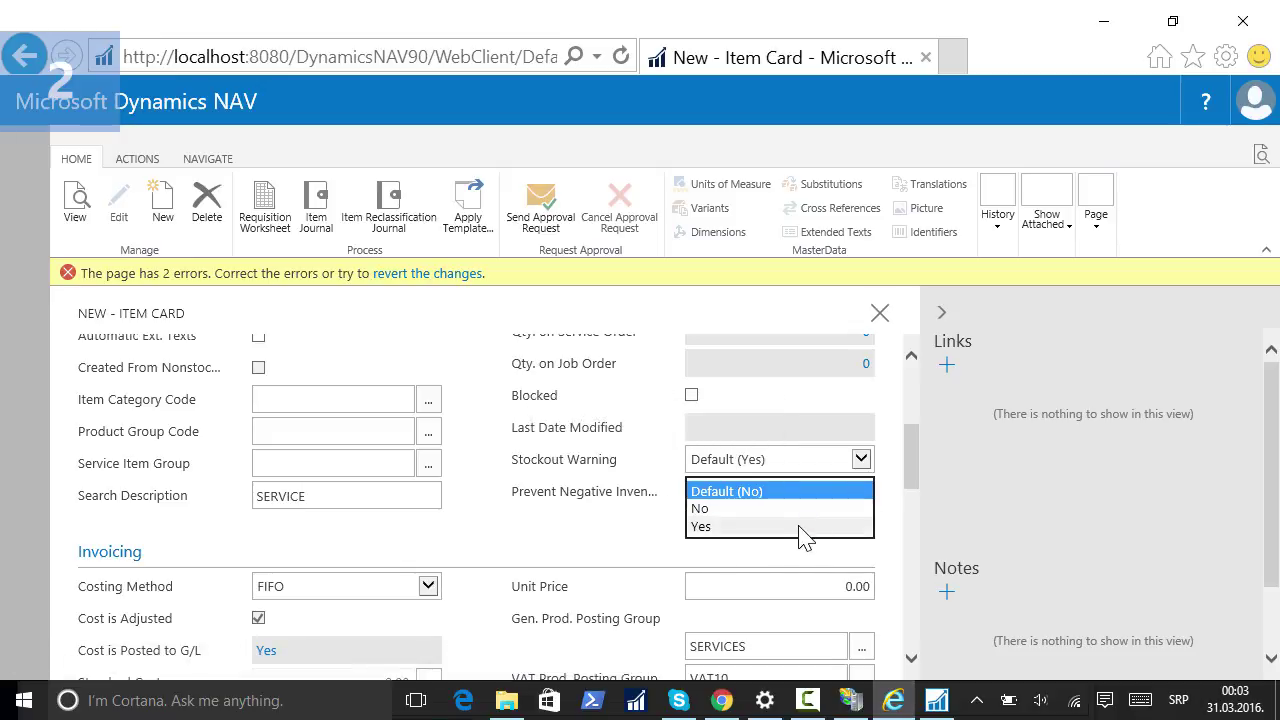
left_click(802, 527)
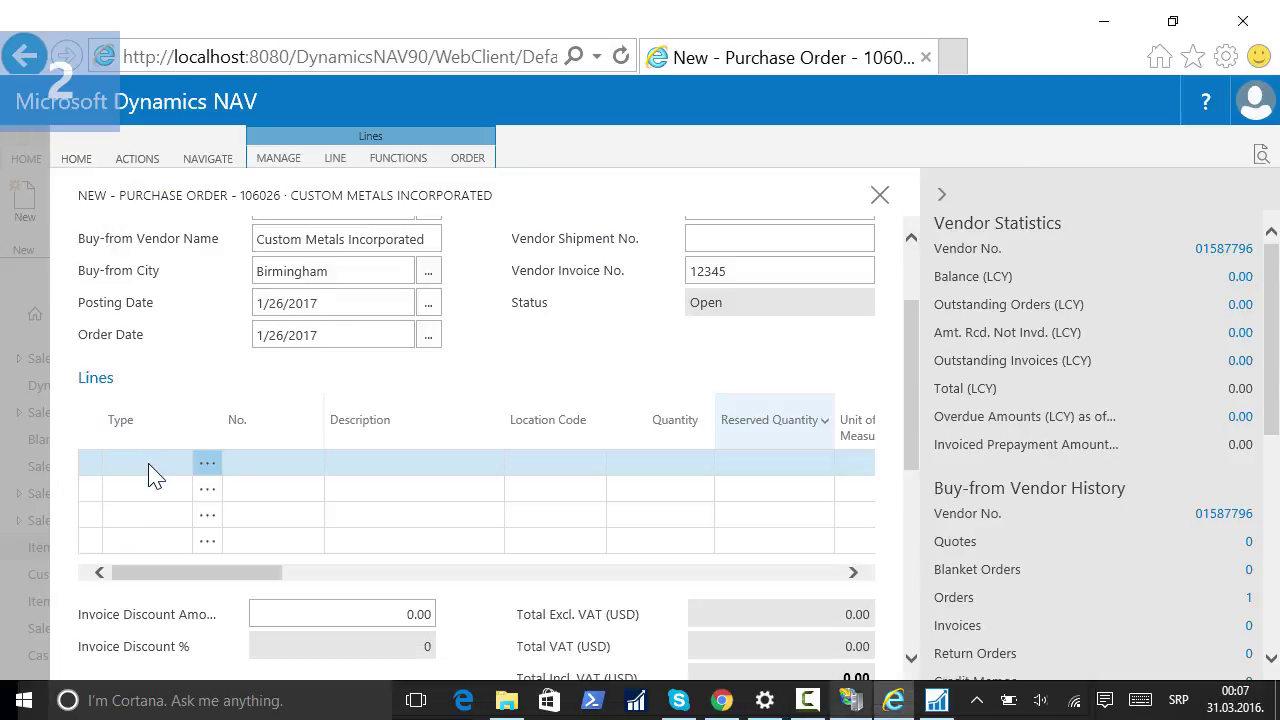
Add a line of type Item with No. 0001 to the Custom Metals Incorporated purchase order
left_click(152, 474)
left_click(140, 494)
left_click(270, 470)
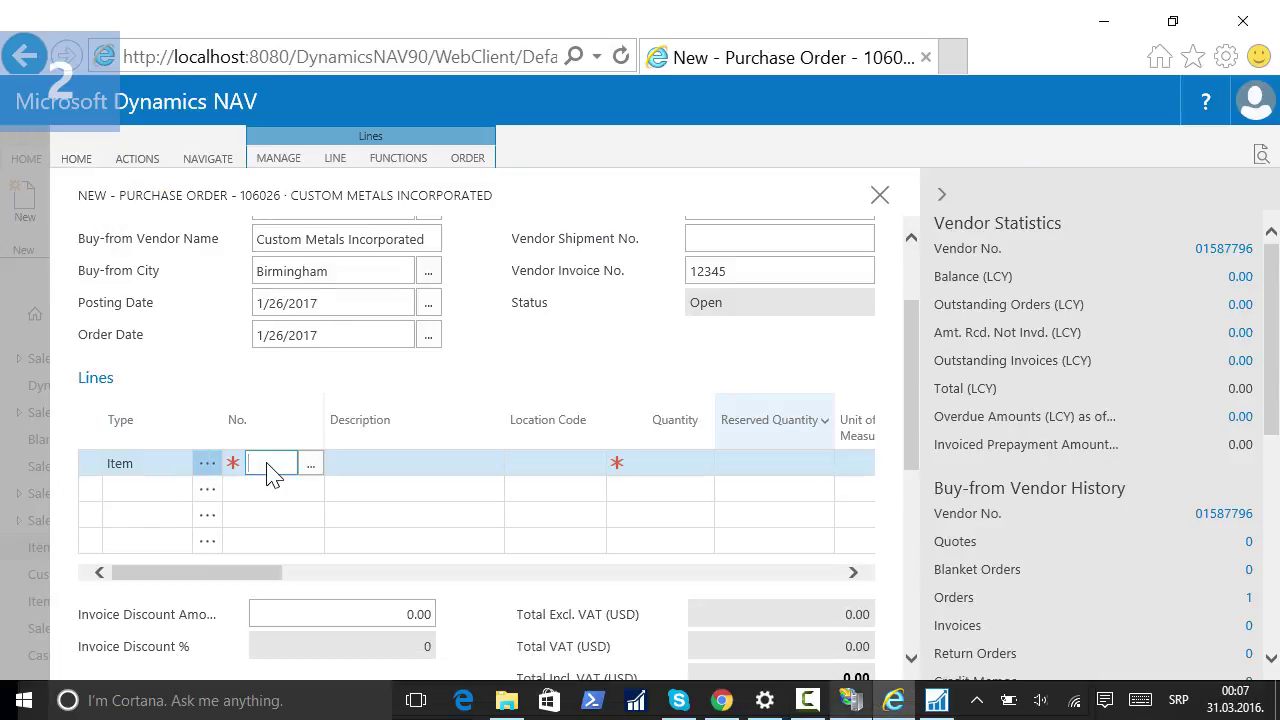
type("0001")
key("Tab")
Try to assign location code RED to the SERVICE line and clear the code
left_click(591, 465)
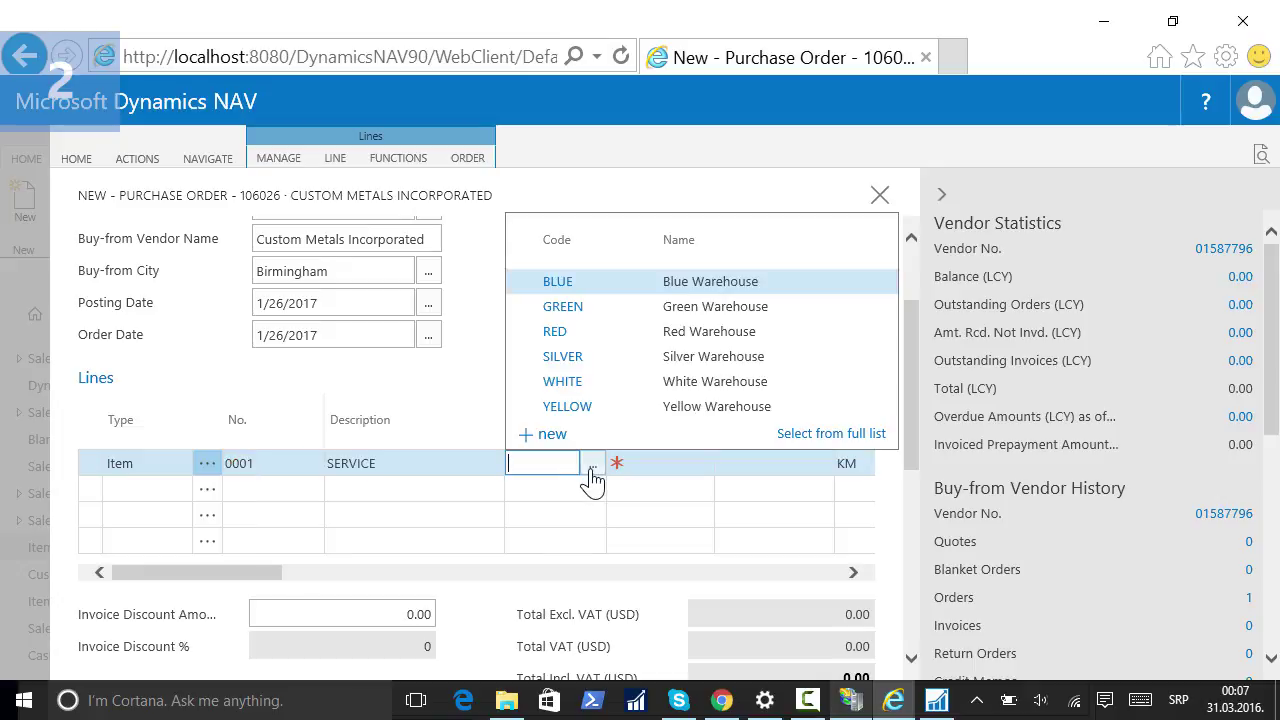
left_click(554, 333)
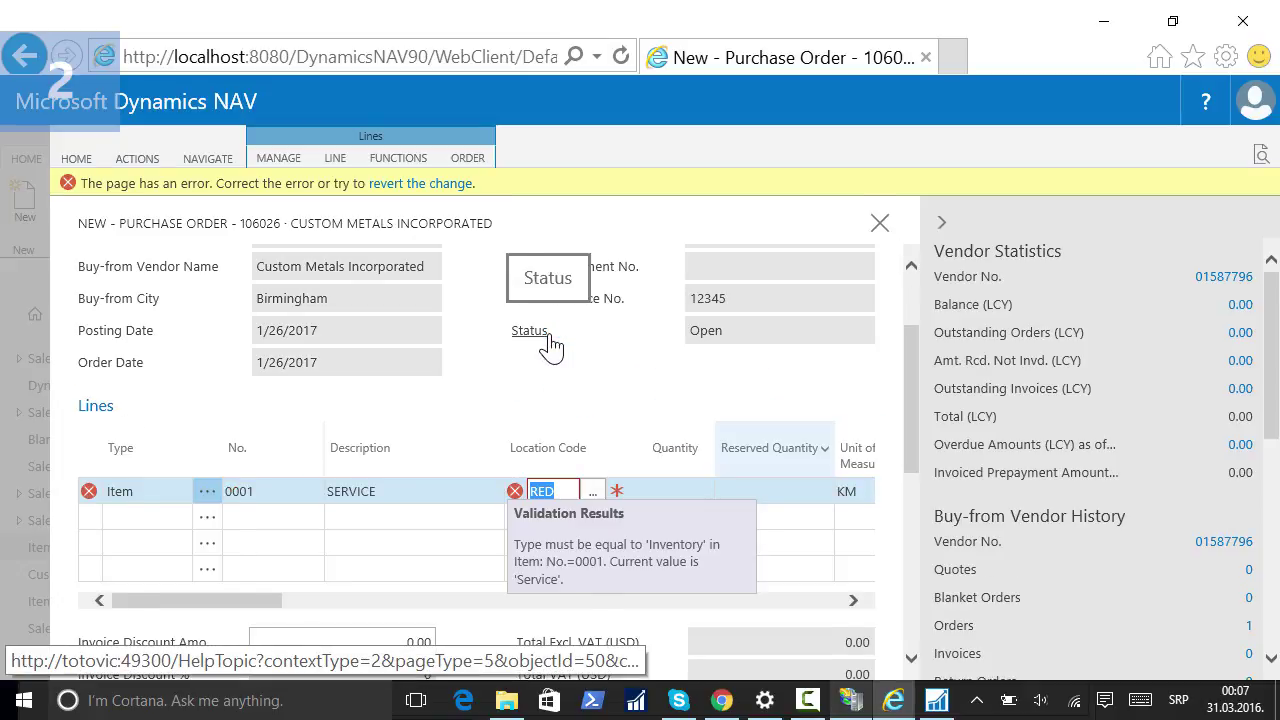
key("Delete")
Set the quantity of the SERVICE purchase line to 10
left_click(671, 457)
type("10")
key("Tab")
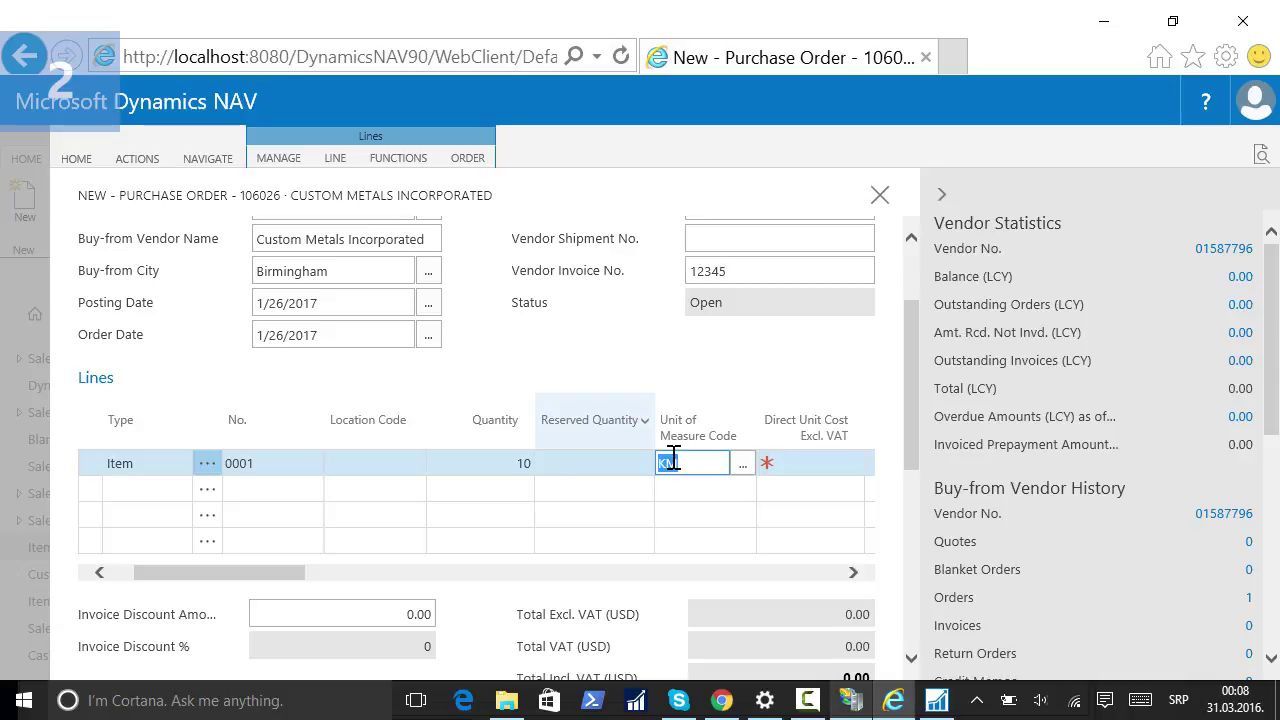
Post the Custom Metals Incorporated purchase order and accept the posting dialog
left_click(76, 160)
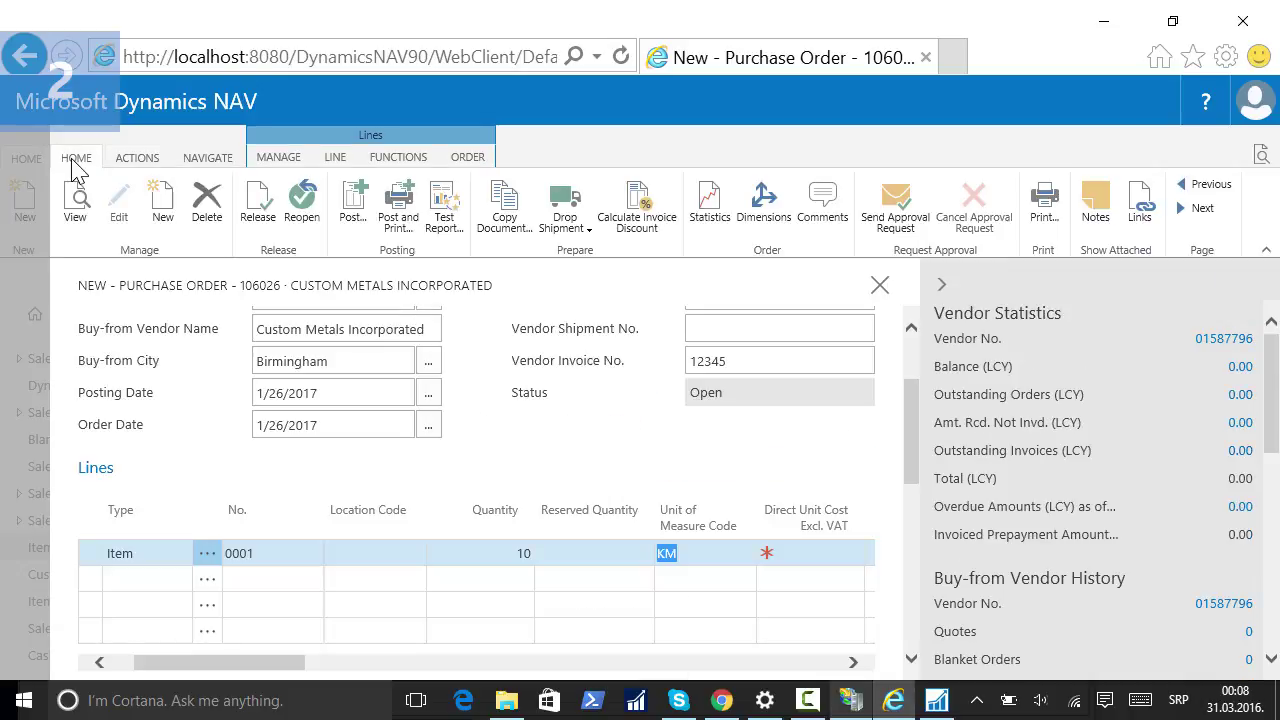
left_click(352, 205)
left_click(752, 477)
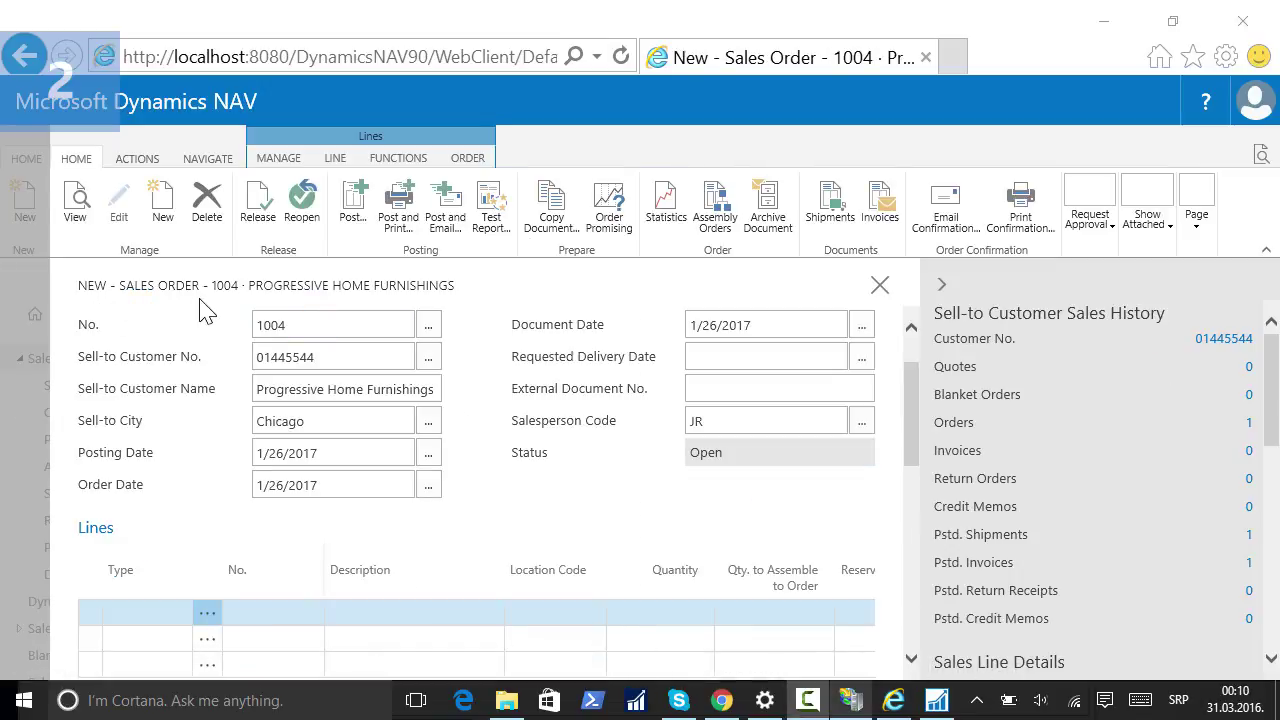
Add a line of type Item with No. 0001 and quantity 100 to the Progressive Home Furnishings sales order
left_click(125, 614)
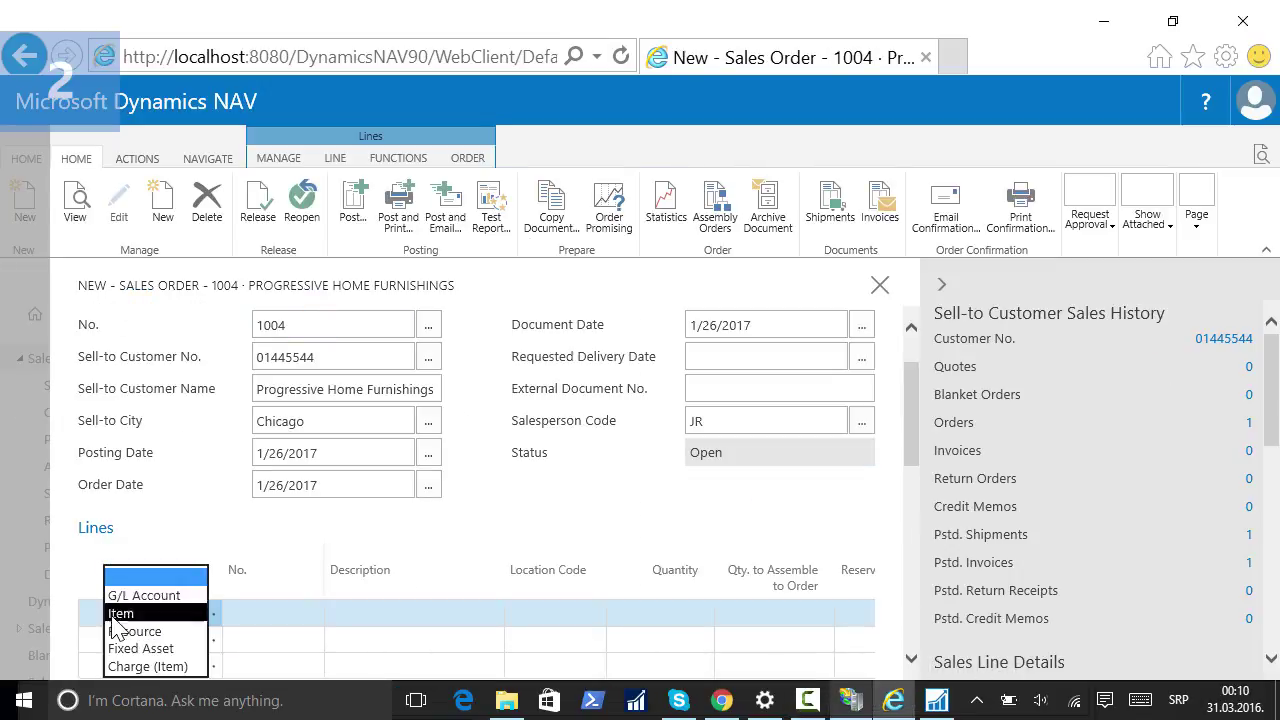
left_click(115, 614)
left_click(287, 614)
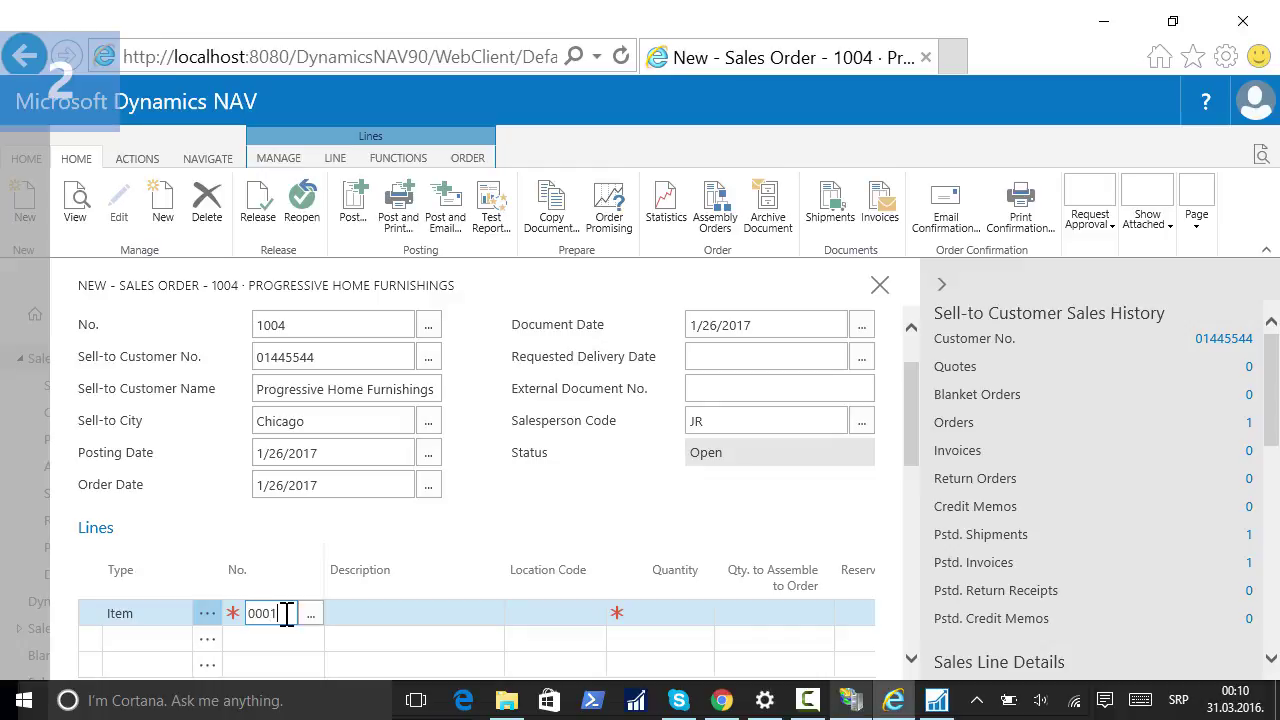
key("Tab")
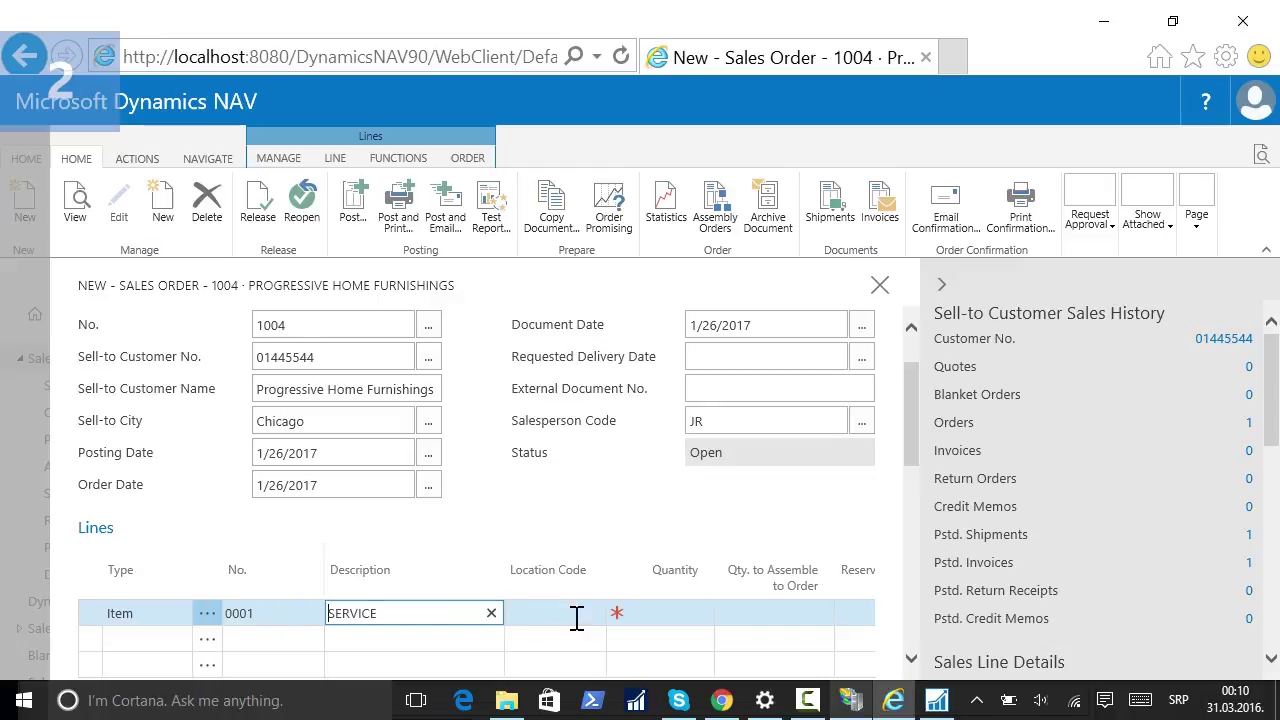
left_click(672, 615)
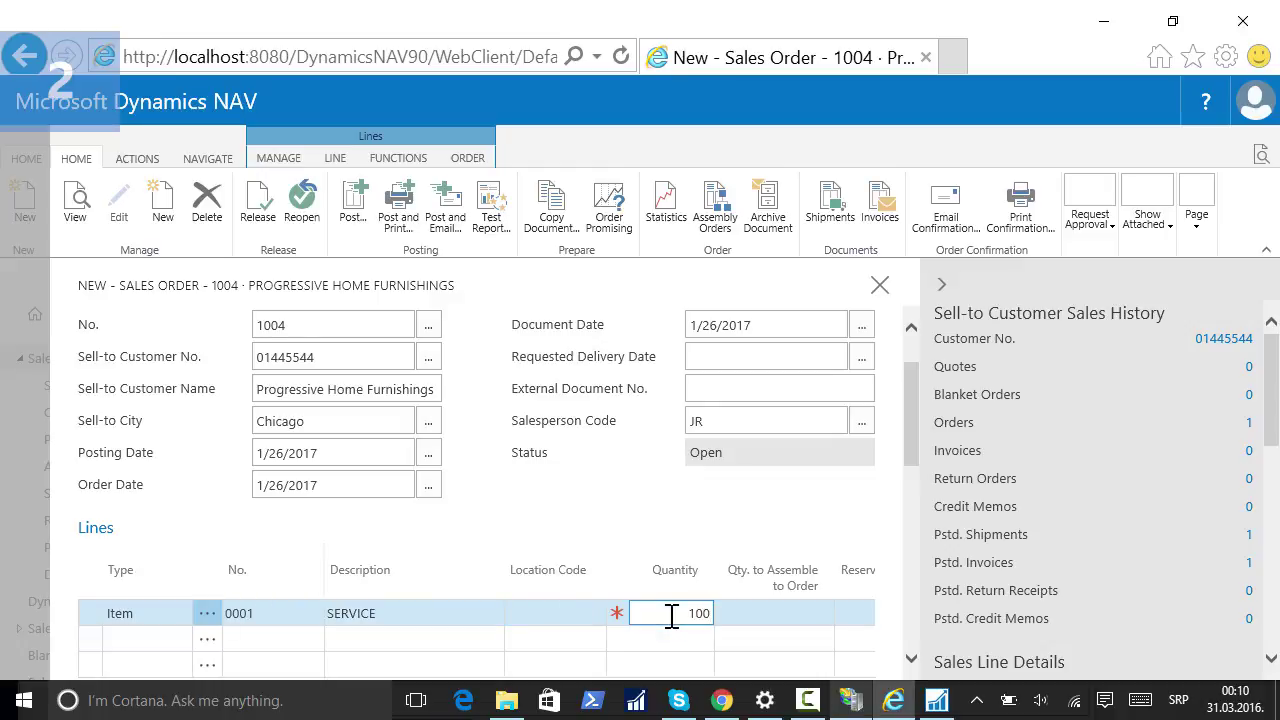
key("Tab")
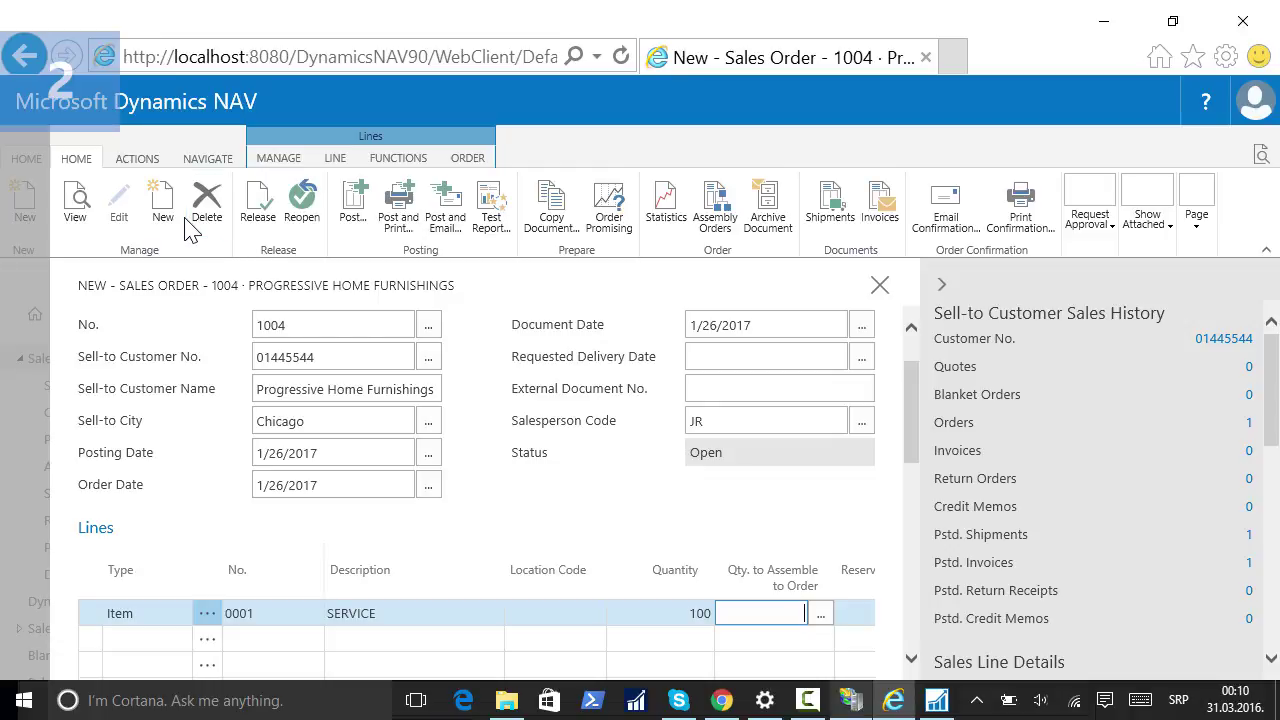
Post the Progressive Home Furnishings sales order with the Ship and Invoice option
left_click(355, 200)
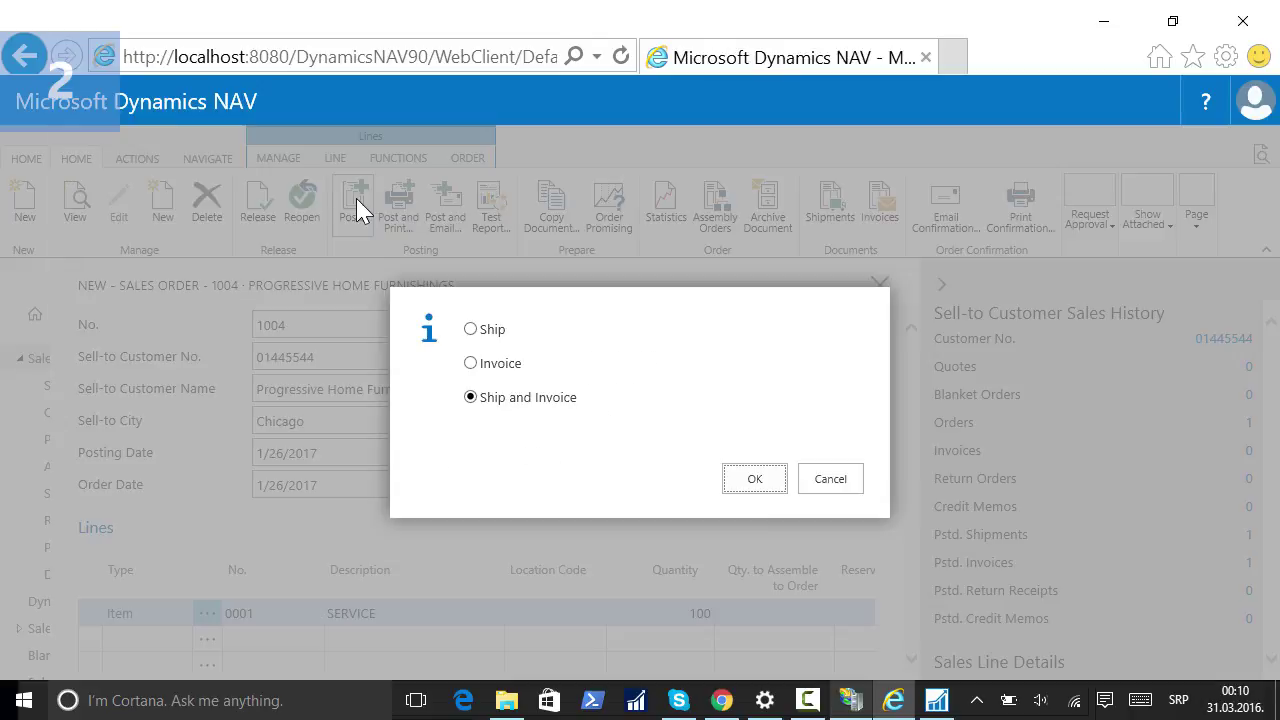
left_click(752, 482)
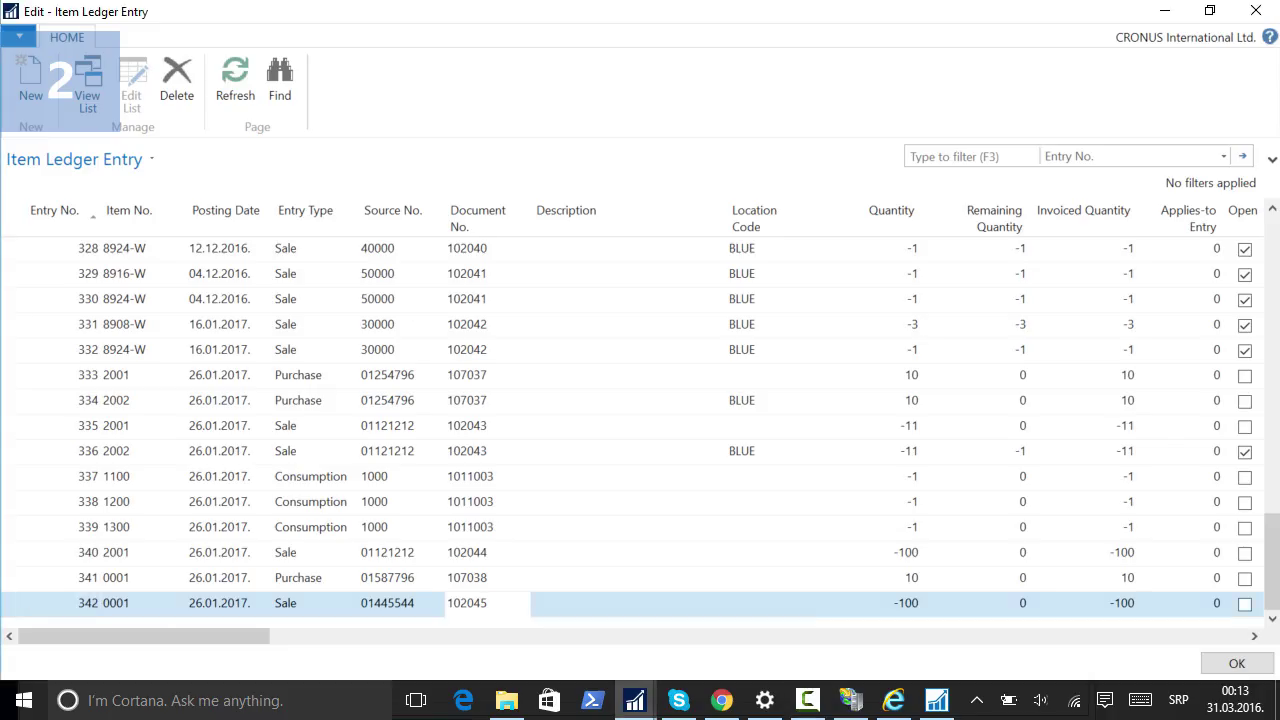
Examine the location, quantity, source, document and cost amount columns of the latest item 0001 sale in the Item Ledger Entry table
key("Tab")
key("Tab")
key("Tab")
key("Tab")
key("Tab")
key("Tab")
key("Tab")
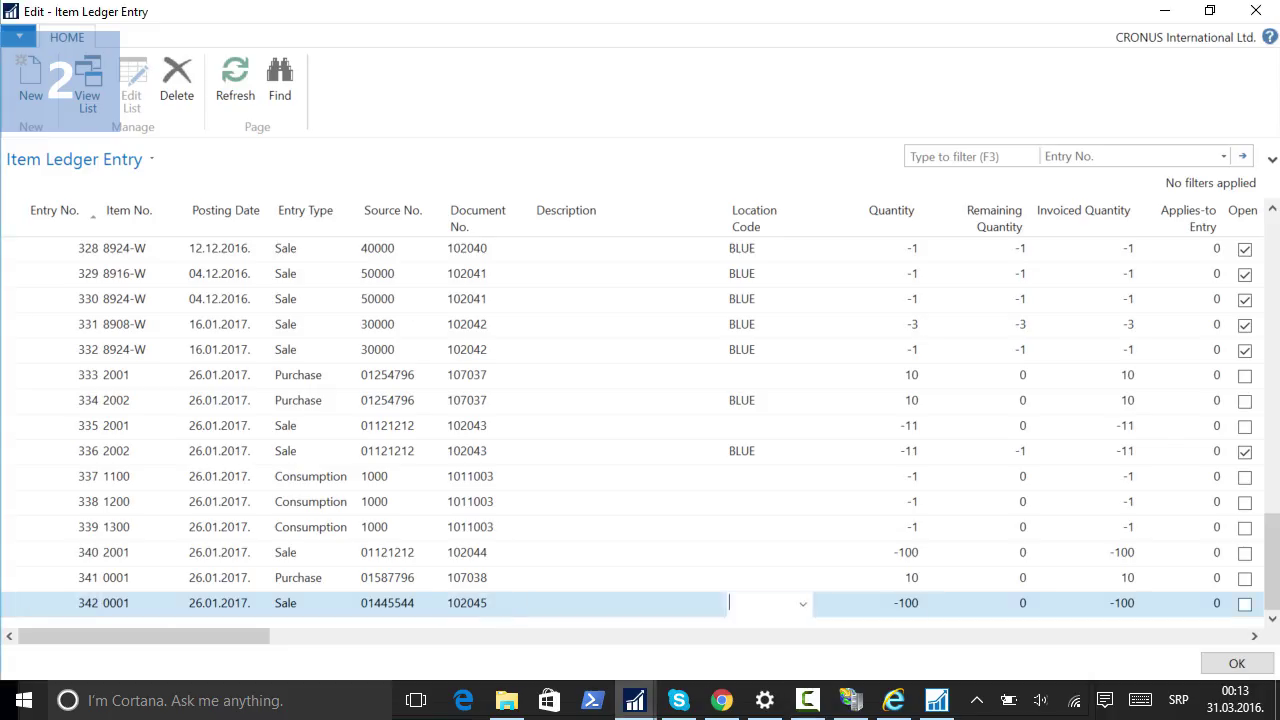
key("Tab")
key("Tab")
key("Tab")
key("Tab")
key("Tab")
key("Tab")
key("Tab")
key("Tab")
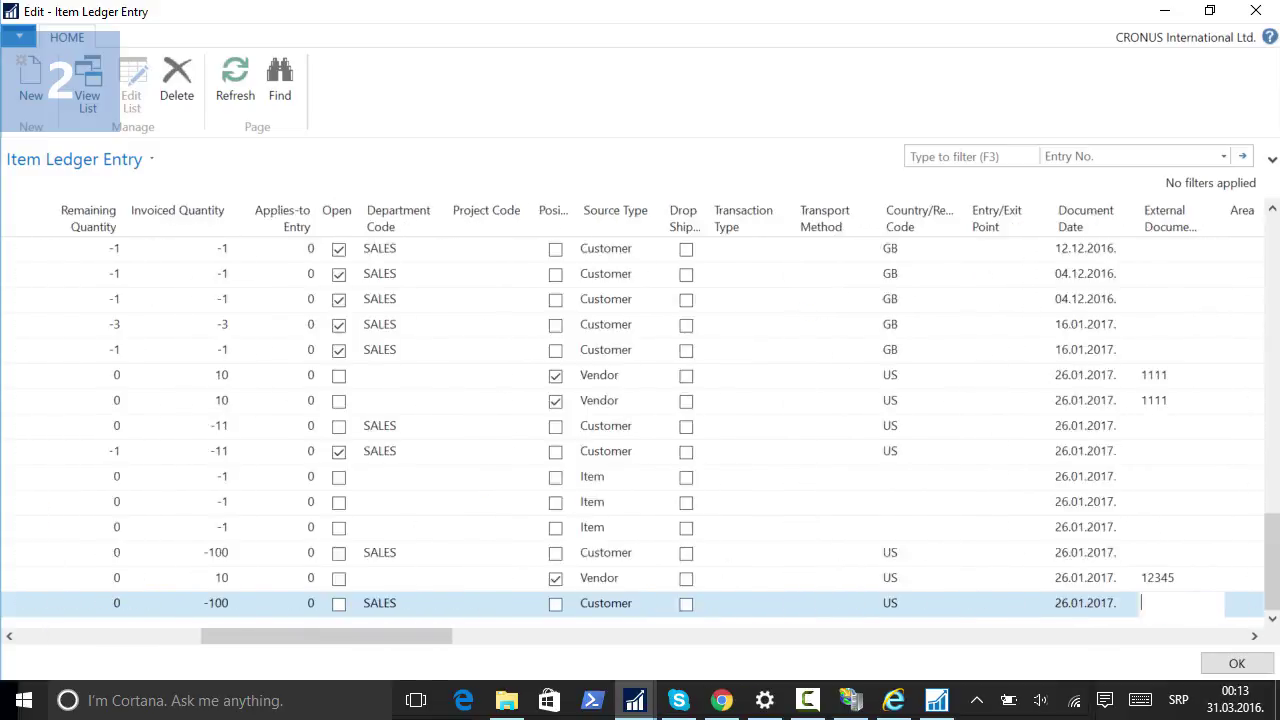
key("Tab")
key("Tab")
key("Tab")
key("Tab")
key("Tab")
key("Tab")
key("Tab")
key("Tab")
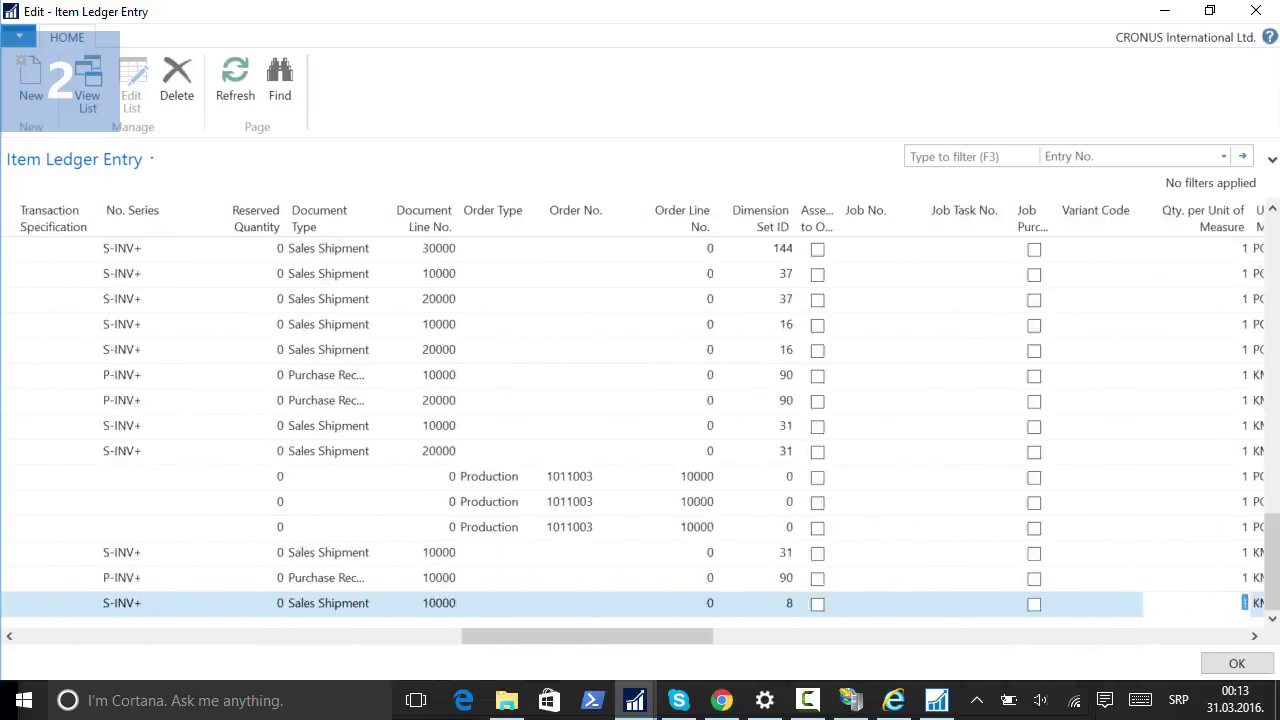
key("Tab")
key("Tab")
key("Tab")
key("Tab")
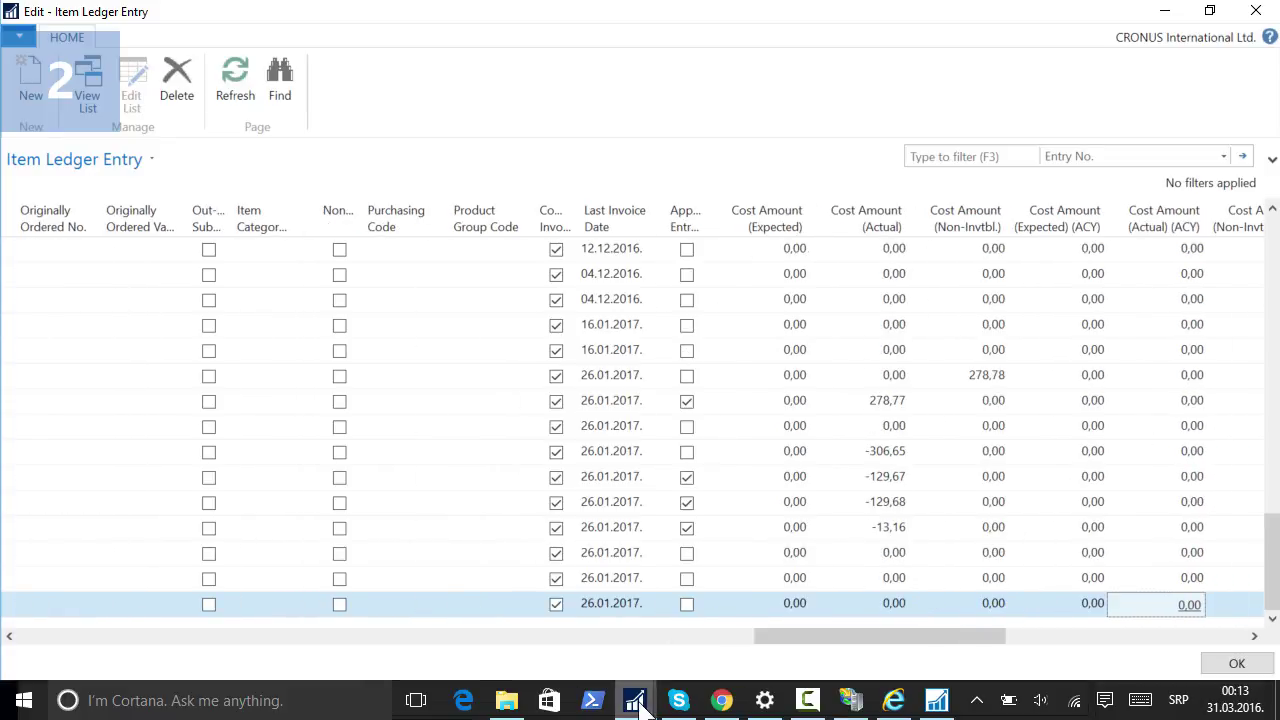
Switch to the Value Entry table and examine the quantity, cost, sales amount and source code columns of the latest item 0001 sale
mouse_move(636, 698)
left_click(834, 627)
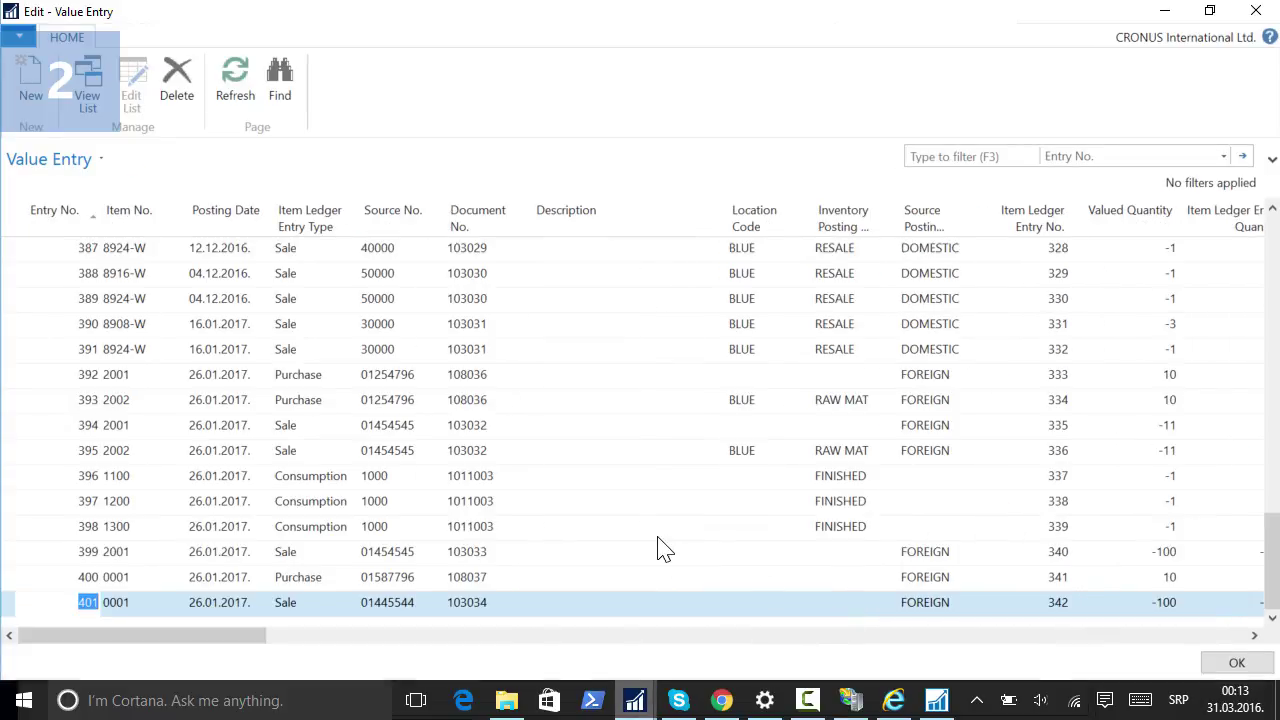
key("Tab")
key("Tab")
key("Tab")
key("Tab")
key("Tab")
key("Tab")
key("Tab")
key("Tab")
key("Tab")
key("Tab")
key("Tab")
key("Tab")
key("Tab")
key("Tab")
key("Tab")
key("Tab")
key("Tab")
key("Tab")
key("Tab")
key("Tab")
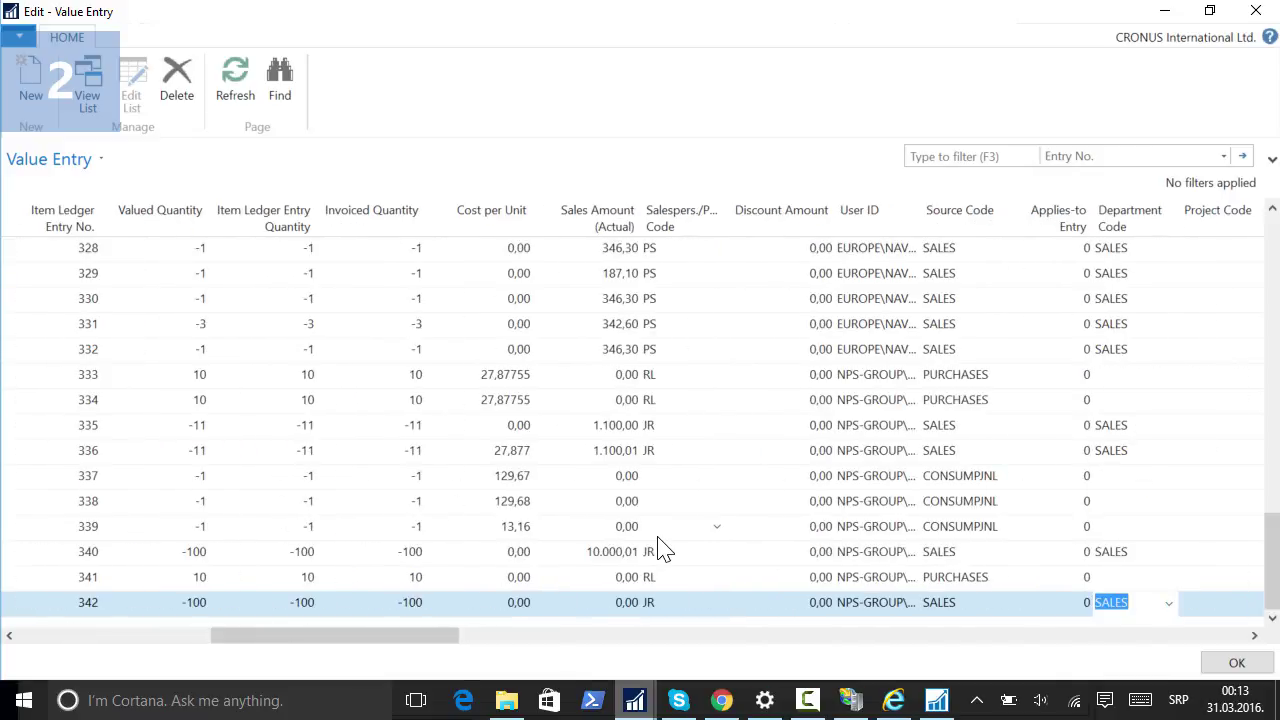